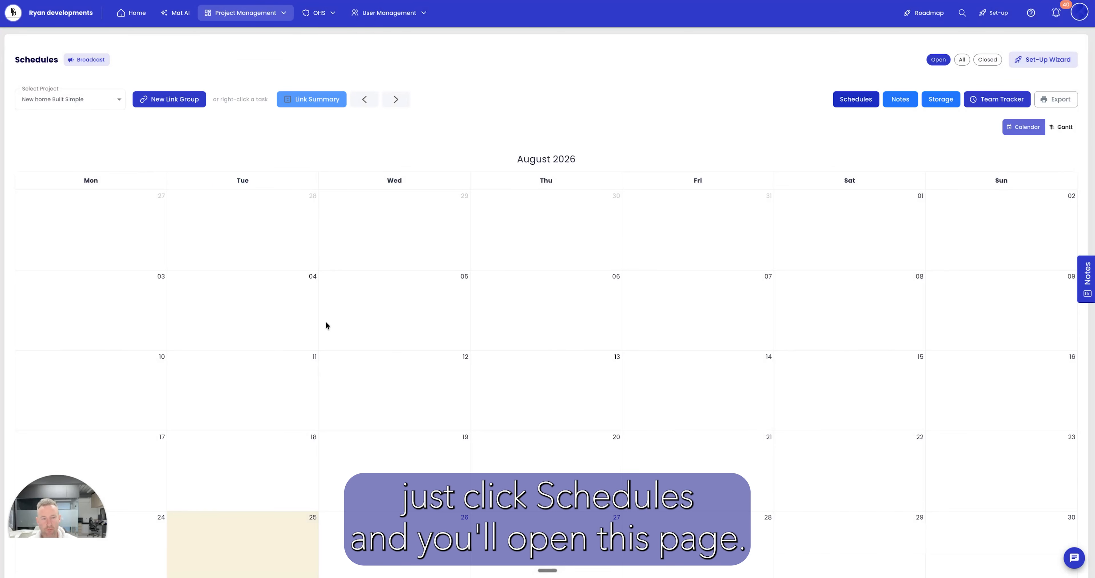
click(113, 100)
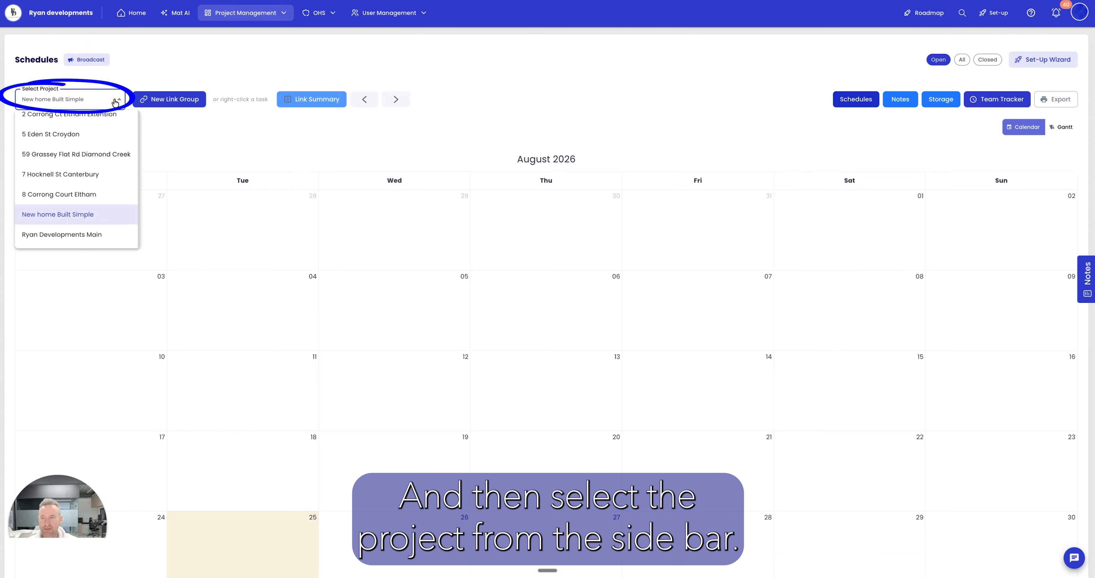
click(174, 138)
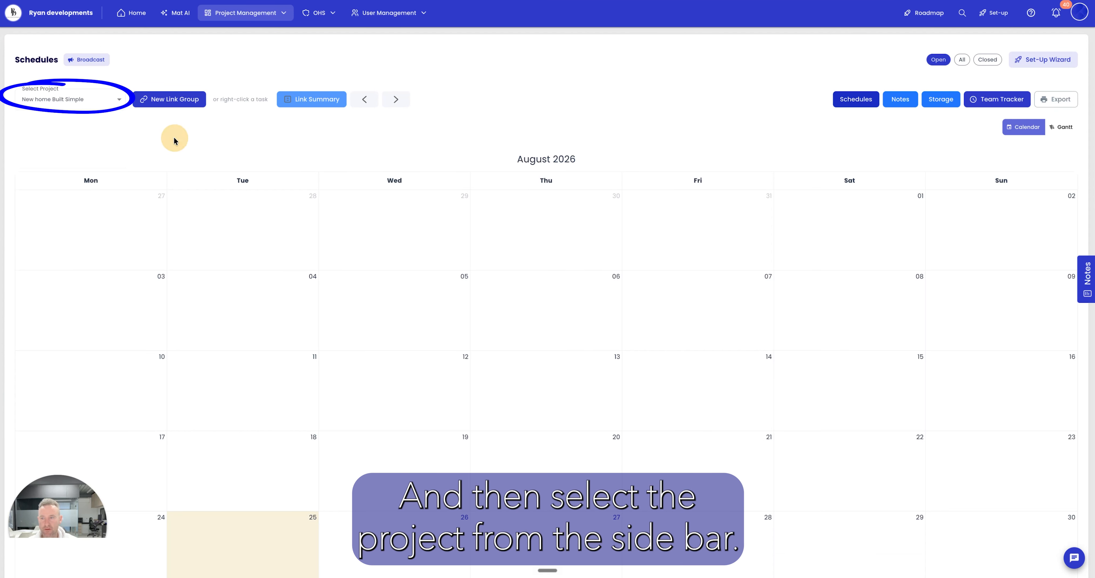
Step: Add a schedule item titled Site Set up starting 25/08/2026, lasting 2 workdays, with the Orange display colour
scroll(205, 330, down, 3)
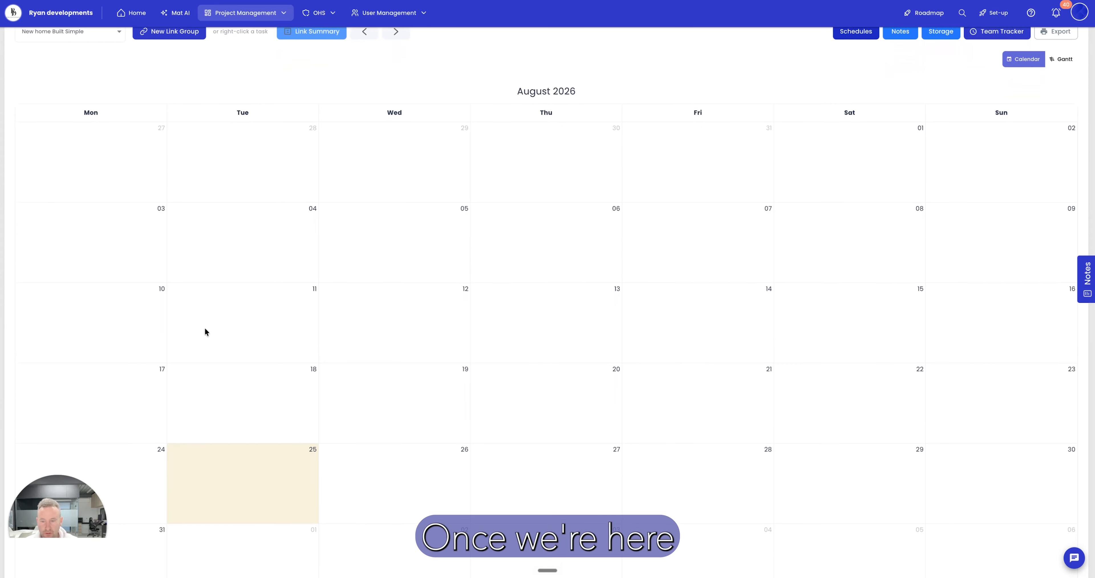
scroll(205, 329, down, 2)
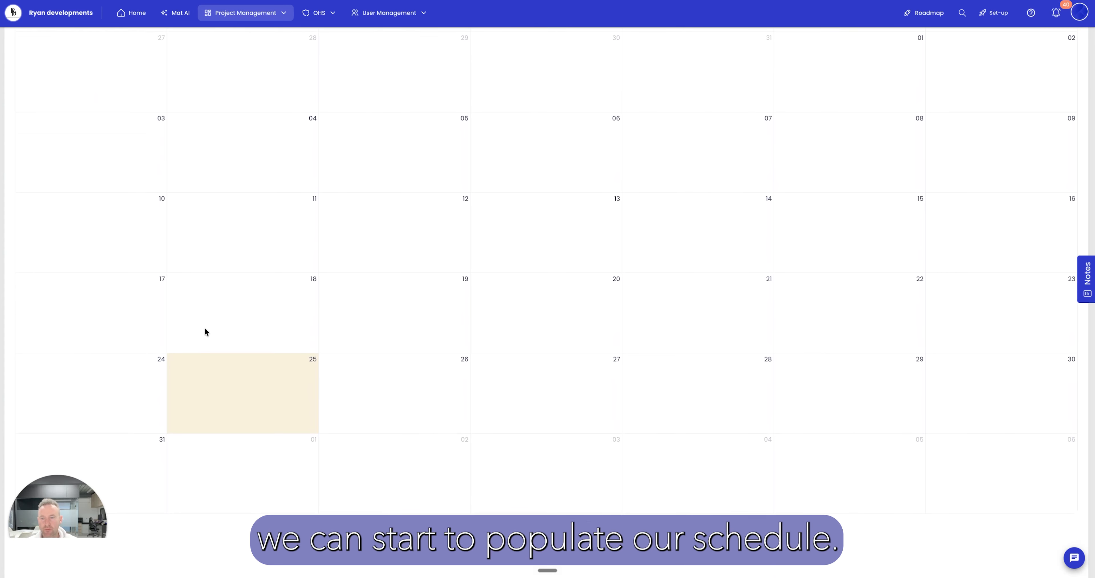
scroll(205, 329, up, 2)
scroll(205, 329, down, 3)
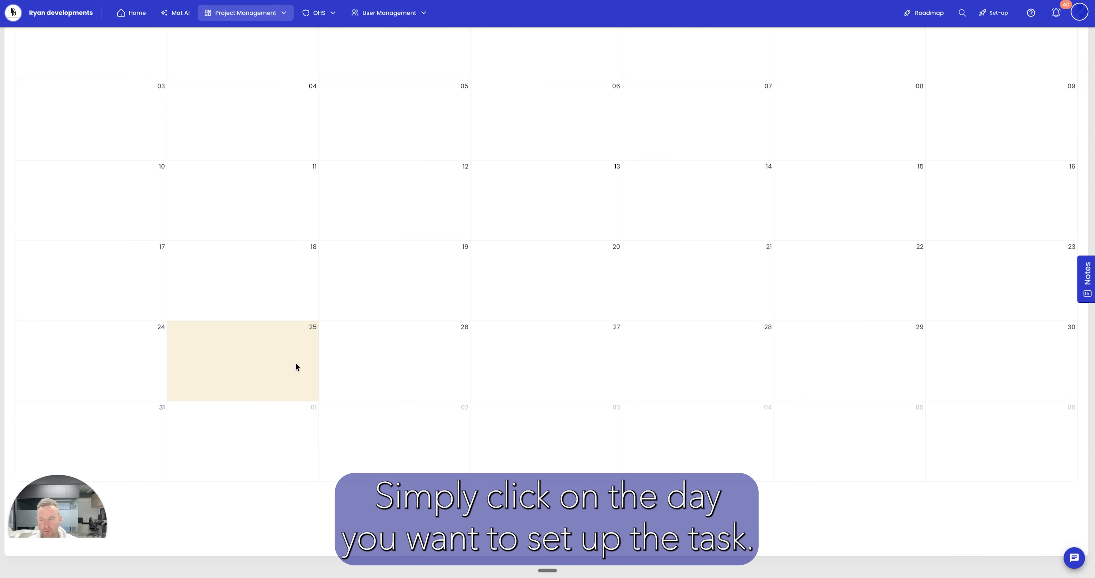
click(237, 352)
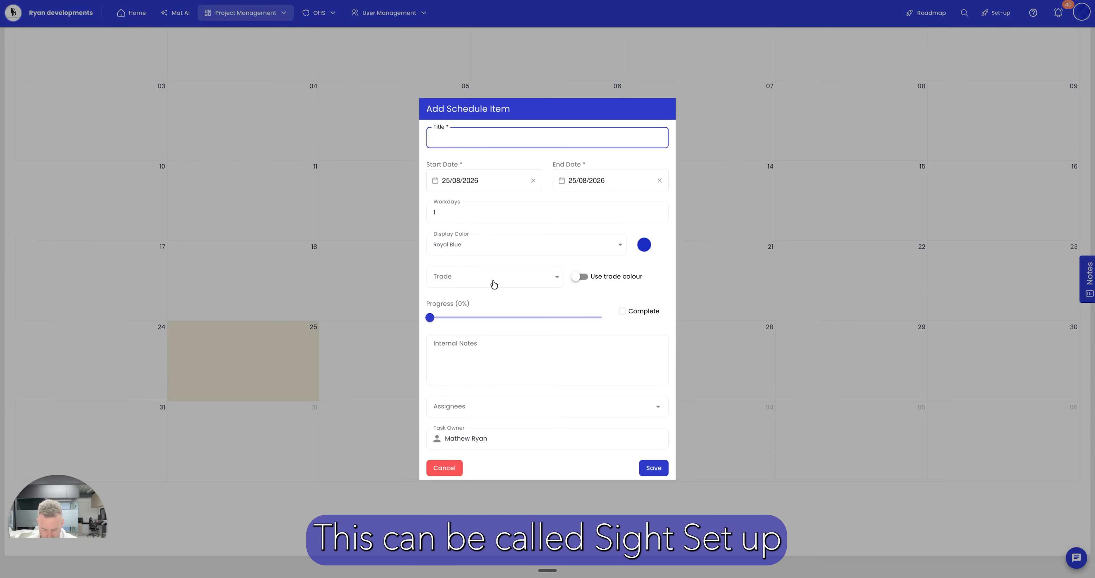
text(Site Set up)
click(502, 211)
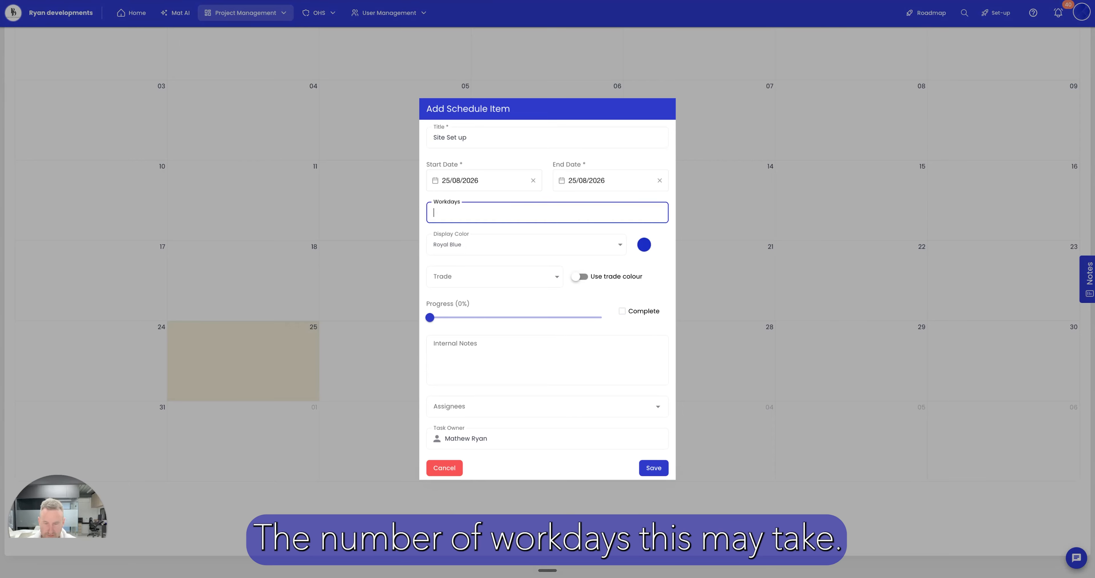
text(2)
click(618, 244)
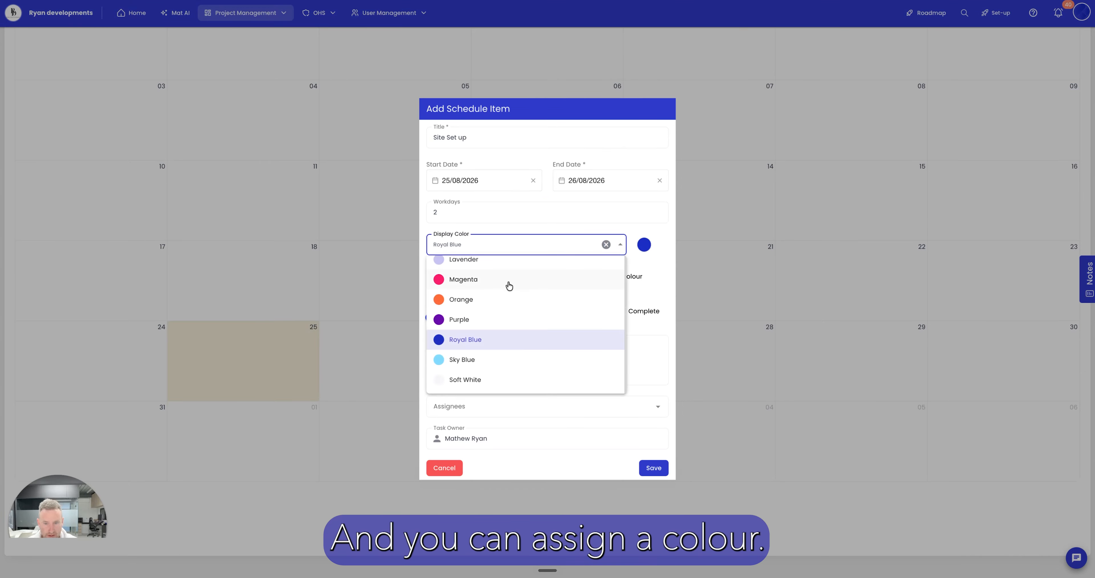
click(493, 298)
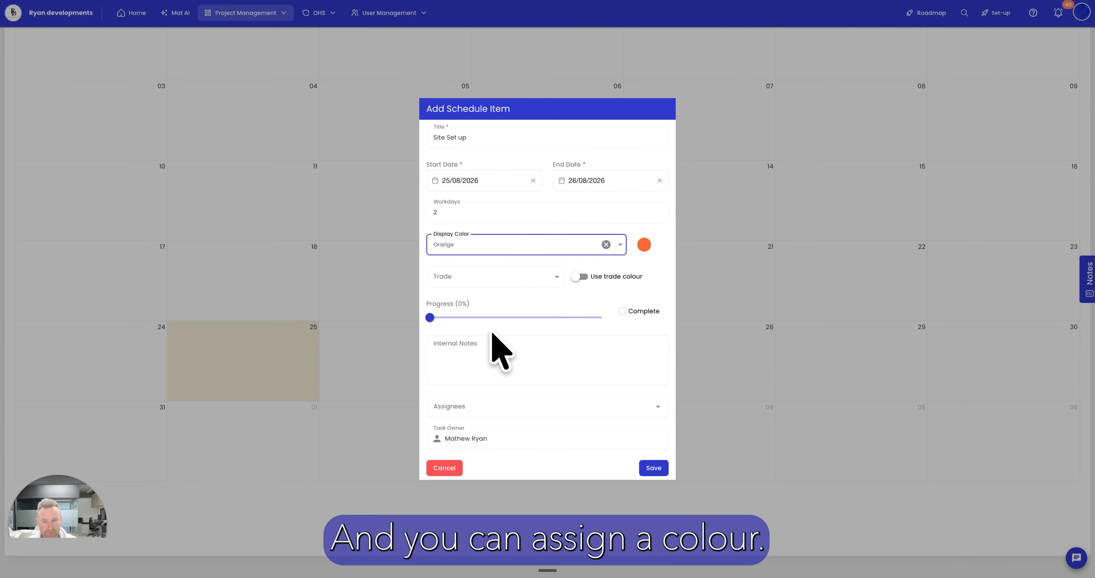
click(654, 467)
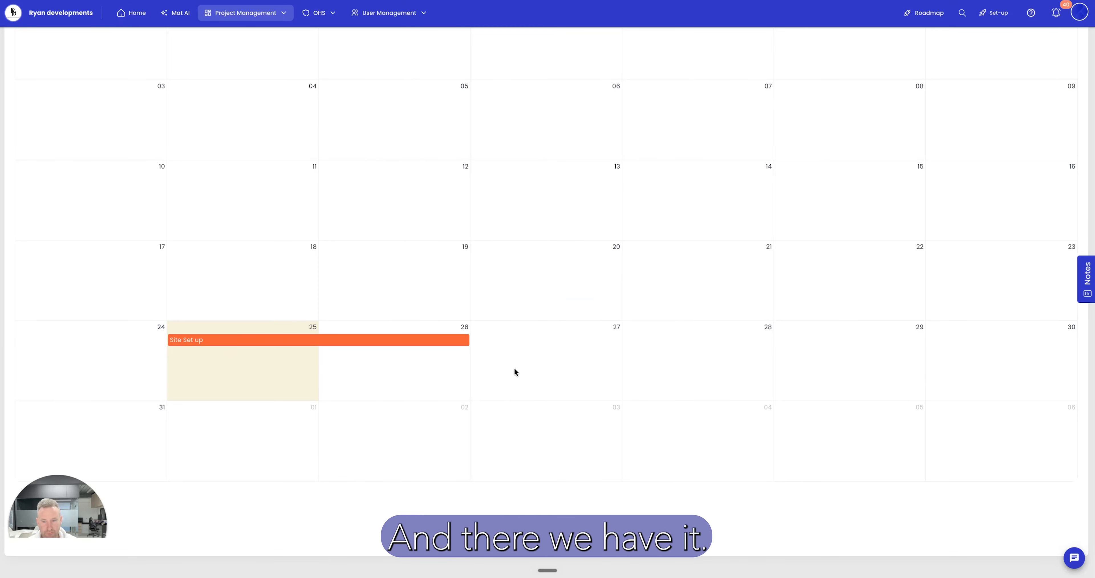
Step: Start a new schedule item on 27/08/2026 and title it Set out
click(515, 364)
click(469, 136)
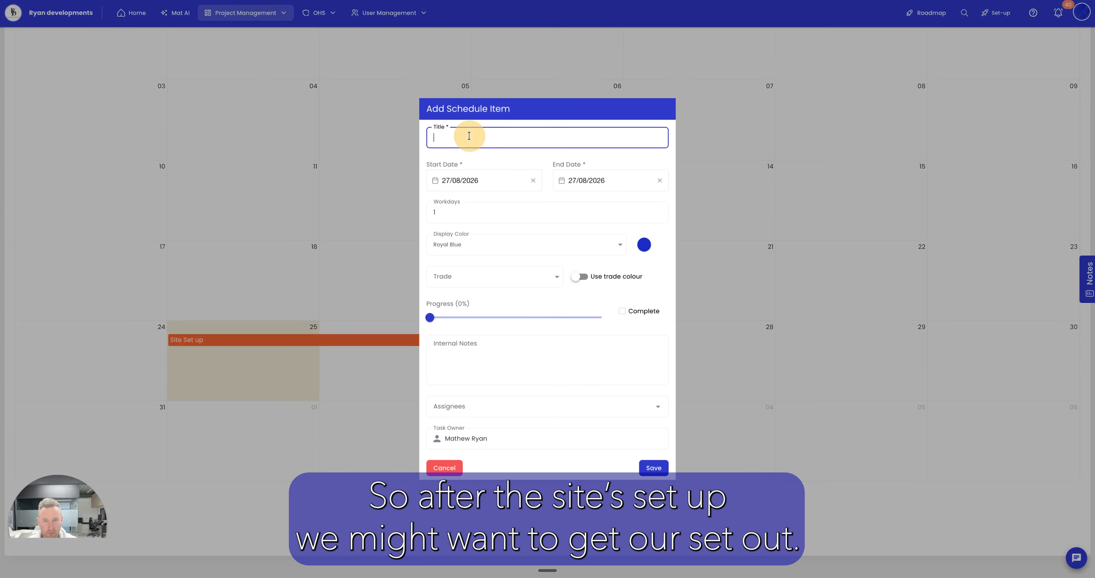
text(Set out)
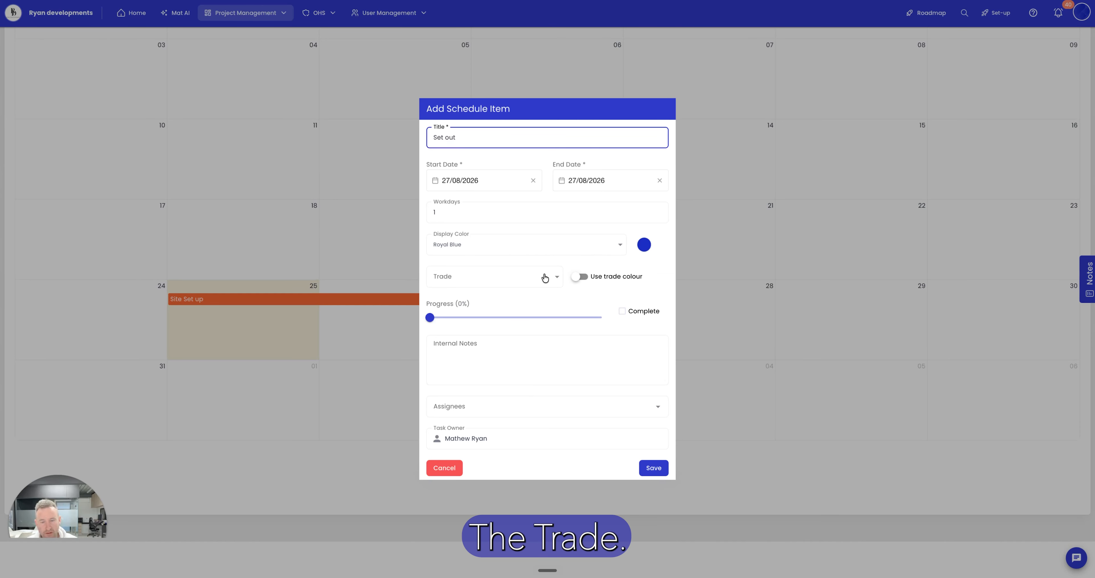
Step: Look through the available trades and assignees for the Set out item without choosing any
click(545, 277)
scroll(472, 369, down, 1)
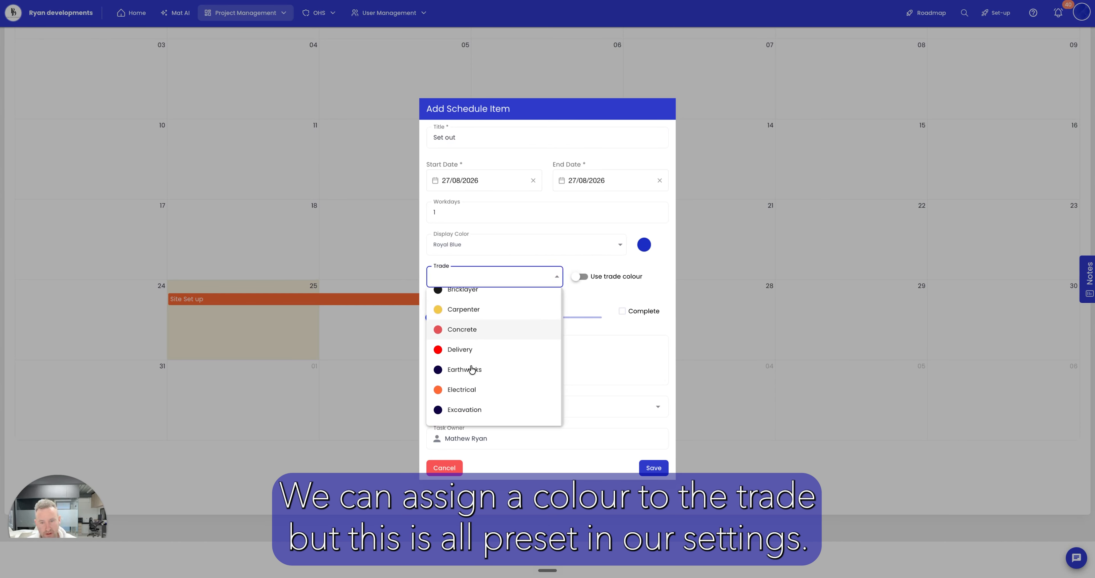
scroll(472, 368, down, 6)
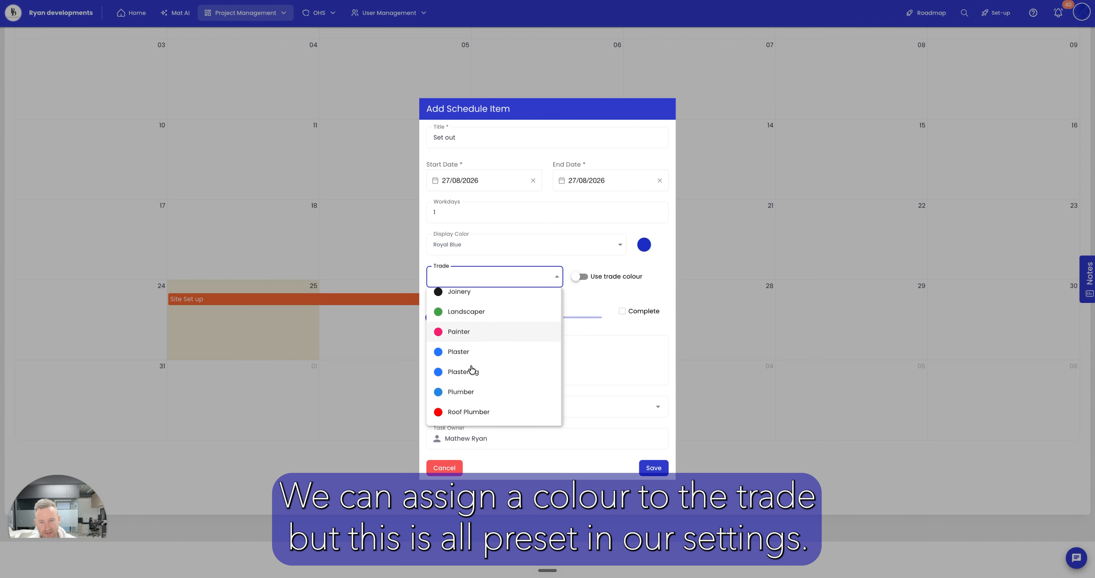
scroll(470, 374, down, 4)
scroll(472, 370, up, 10)
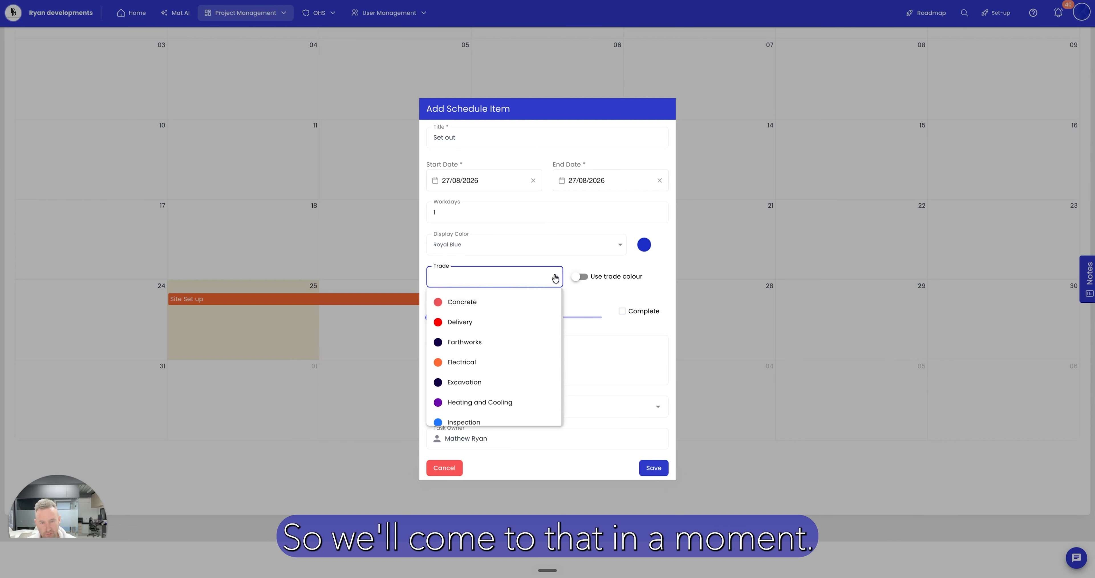
click(555, 277)
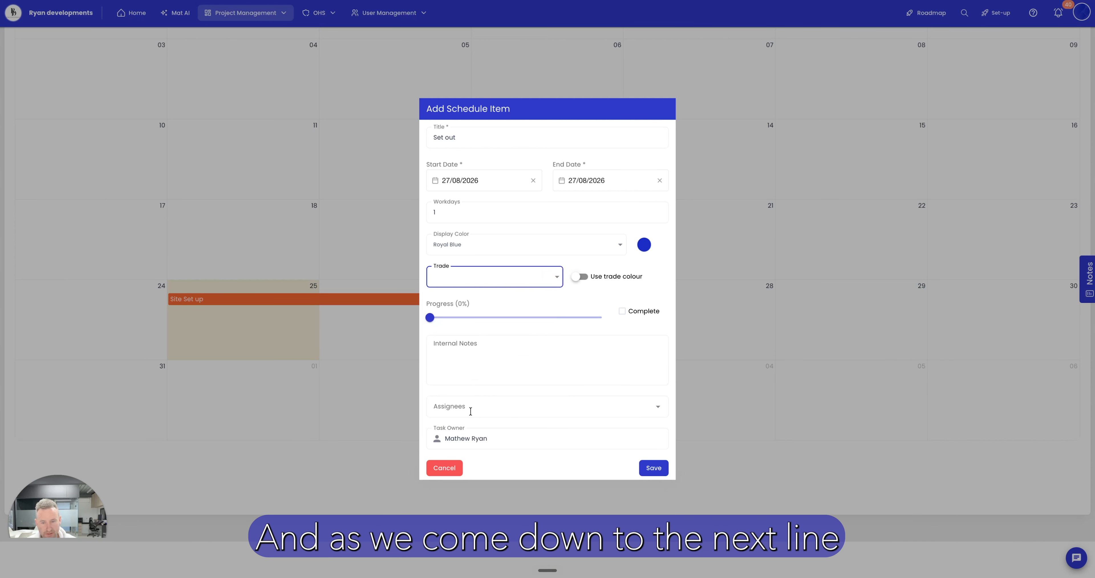
click(599, 403)
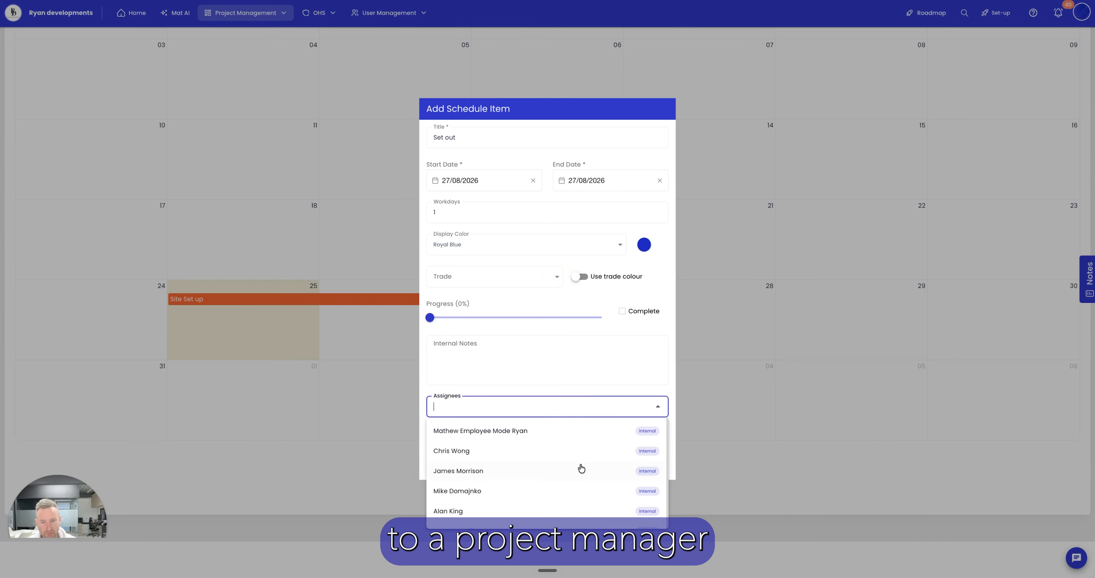
click(657, 406)
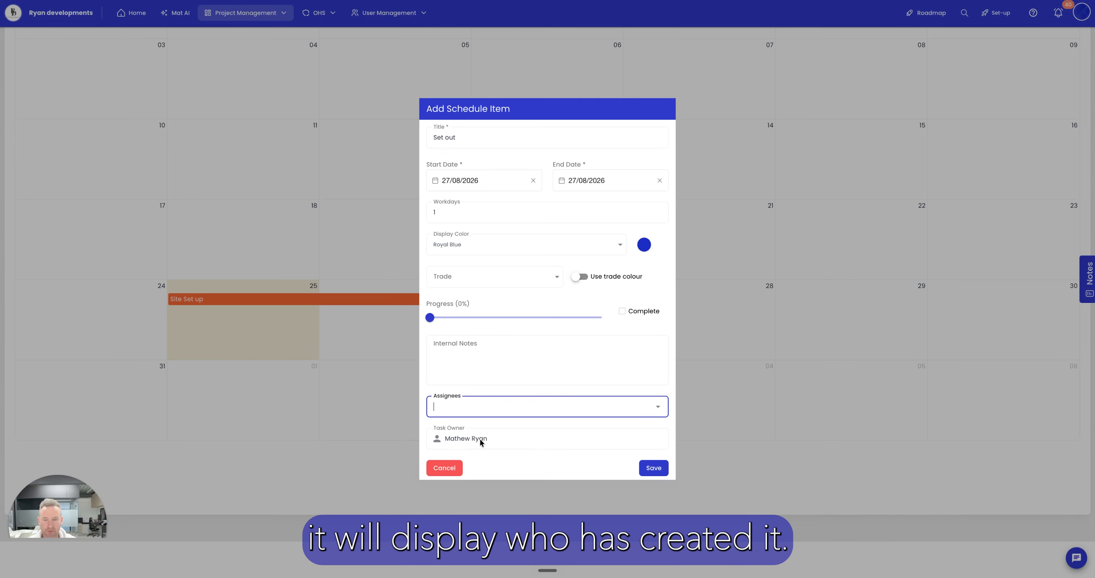
Step: Save the Set out item and update its duration to 2 workdays
click(653, 466)
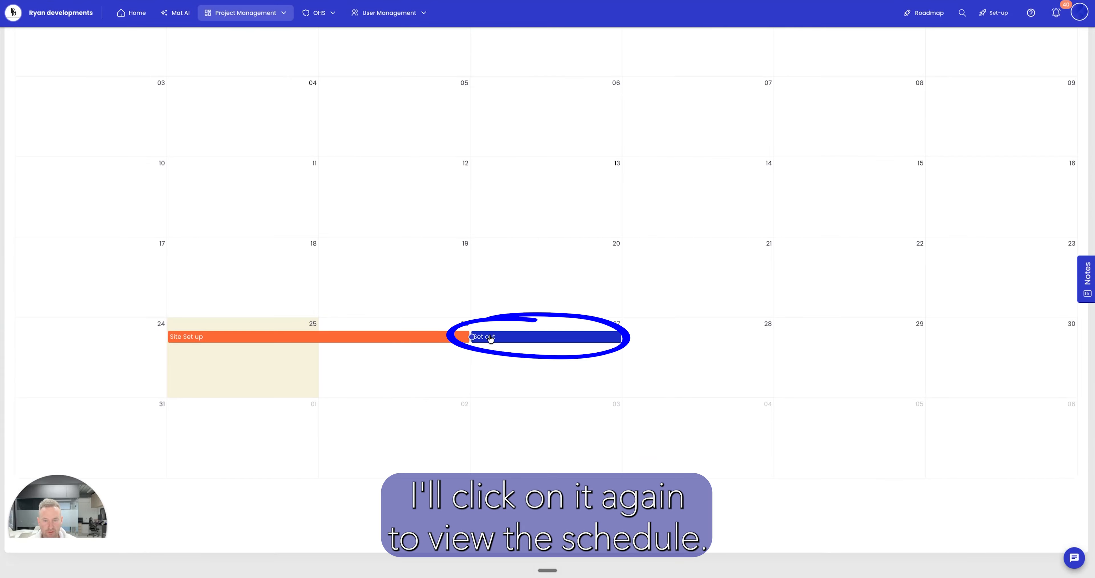
click(478, 334)
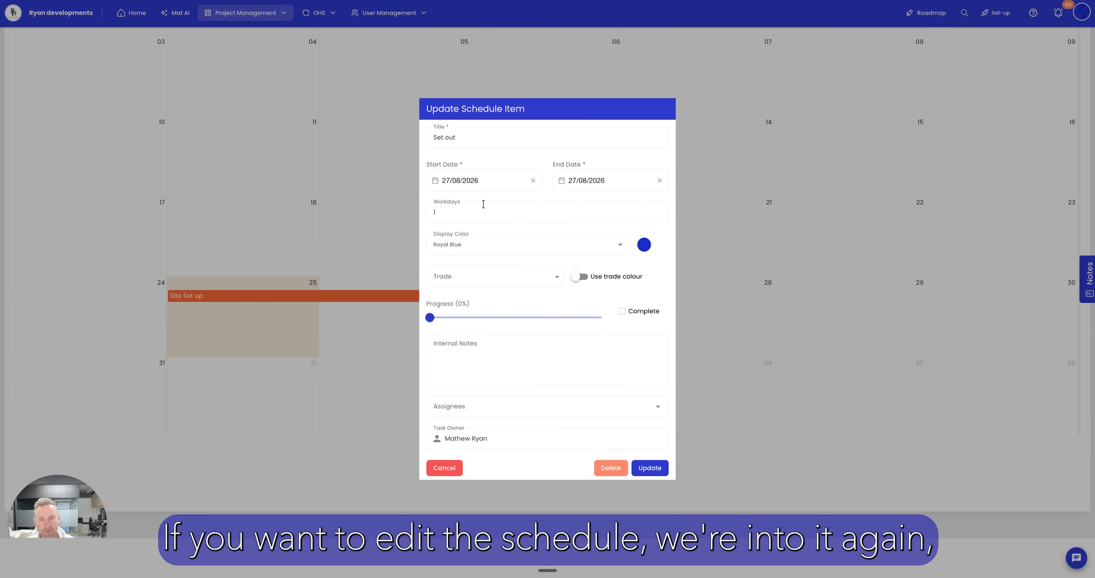
click(464, 208)
key(BackSpace)
text(2)
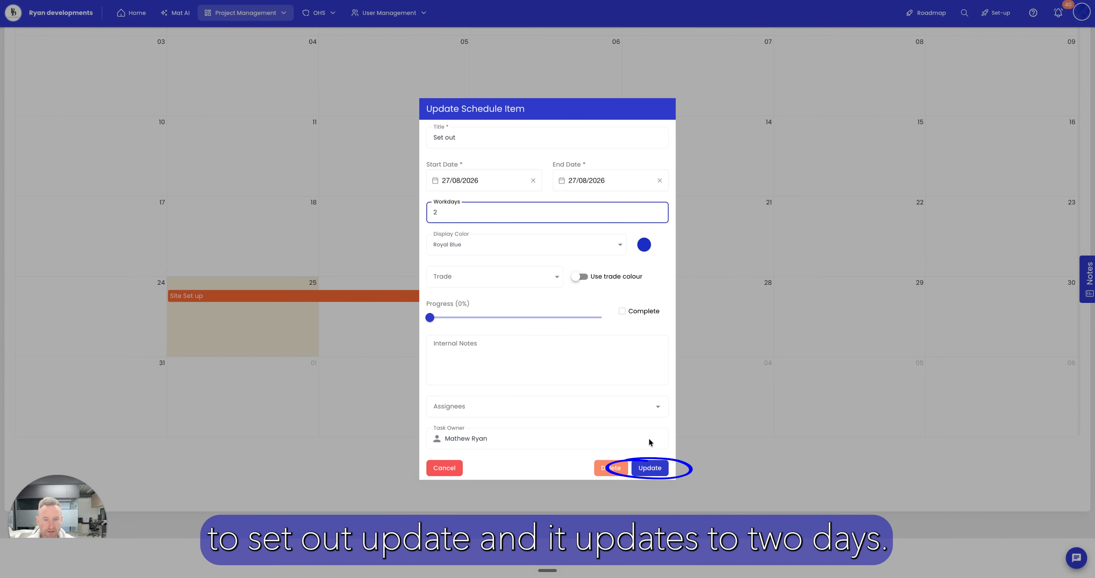
click(649, 467)
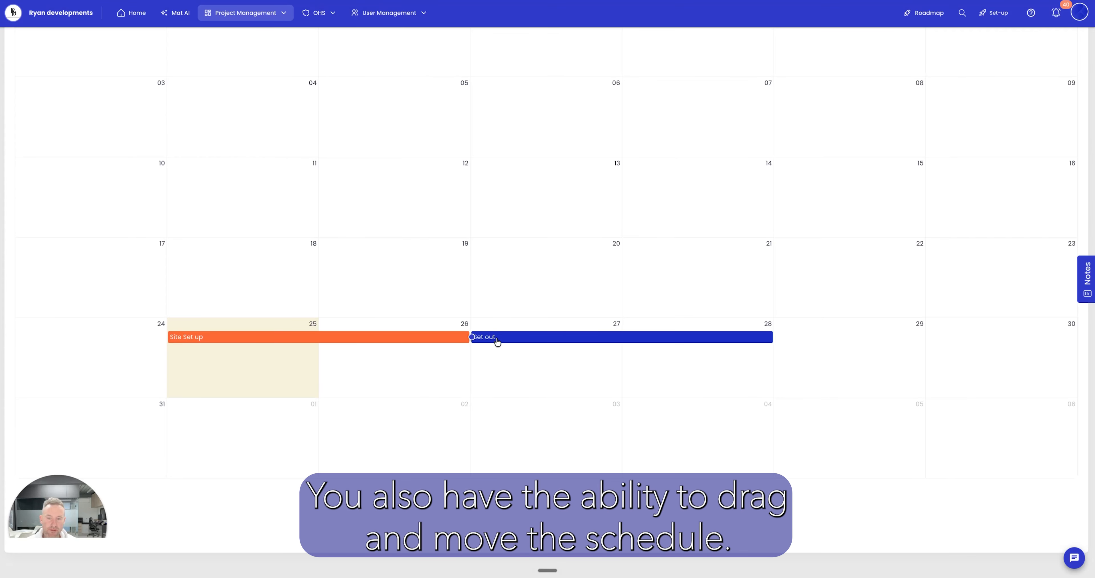
Step: Try to reschedule the Set out task by moving its bar within the calendar
drag(496, 339, 552, 339)
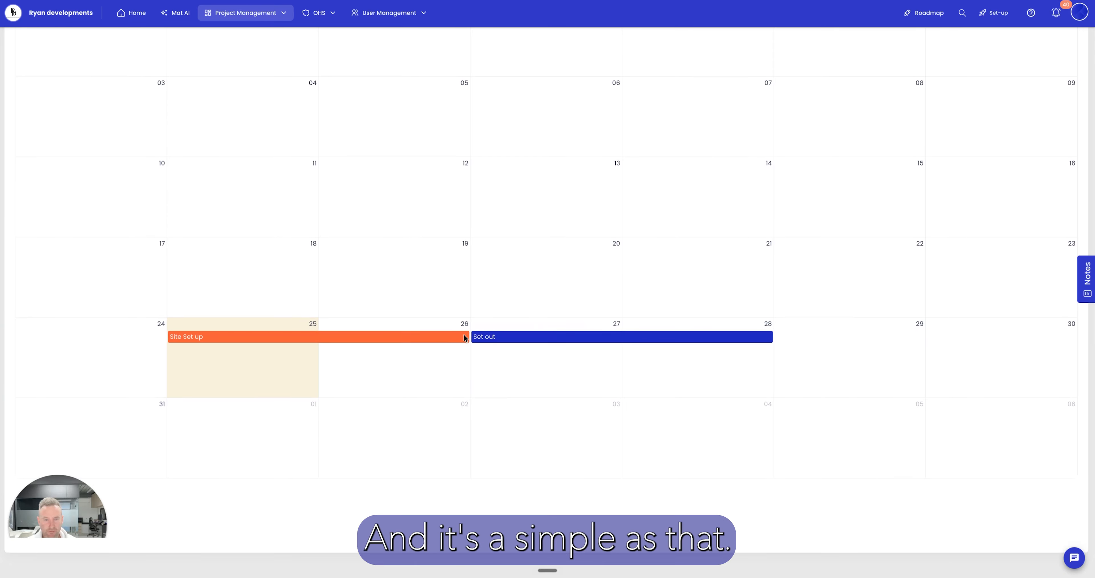
scroll(472, 336, up, 4)
scroll(475, 331, down, 4)
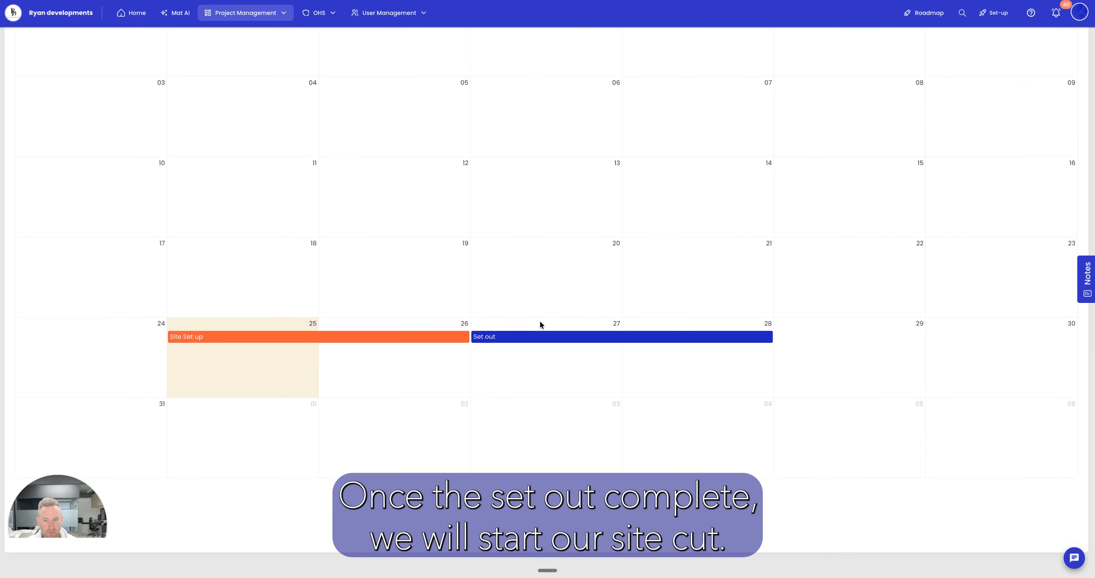
scroll(183, 433, up, 2)
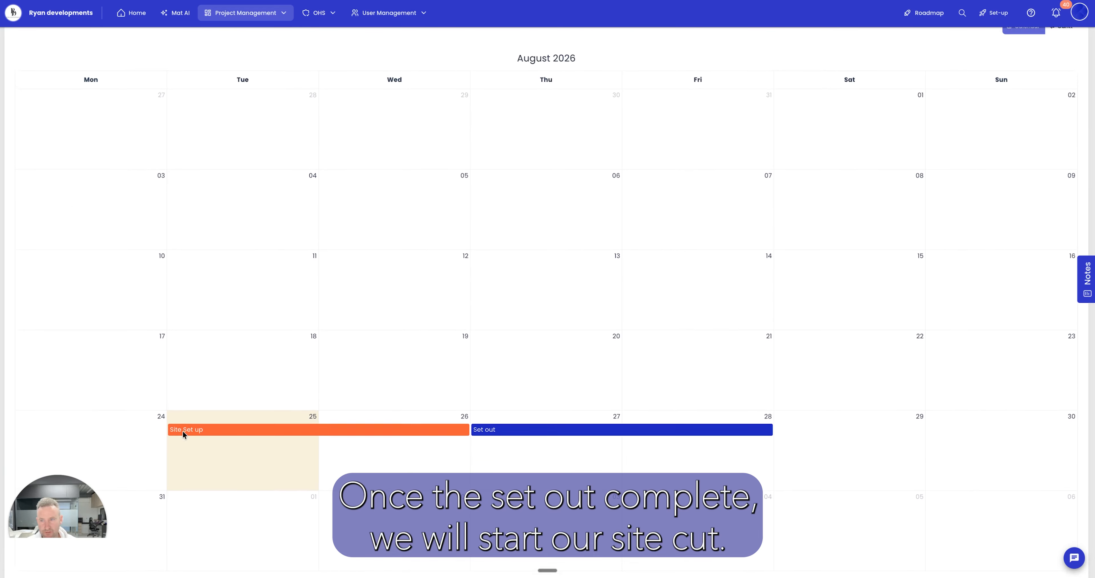
scroll(182, 430, down, 2)
Step: Start a schedule item on 31/08/2026 titled Site Cut with a duration of 4 workdays
click(144, 425)
click(500, 137)
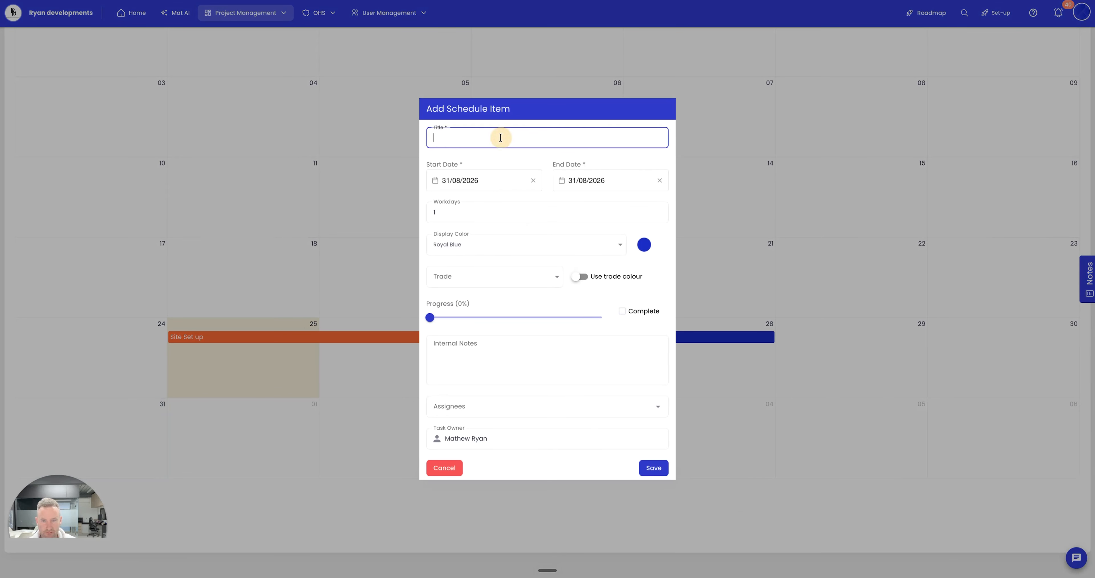
text(Site Cut)
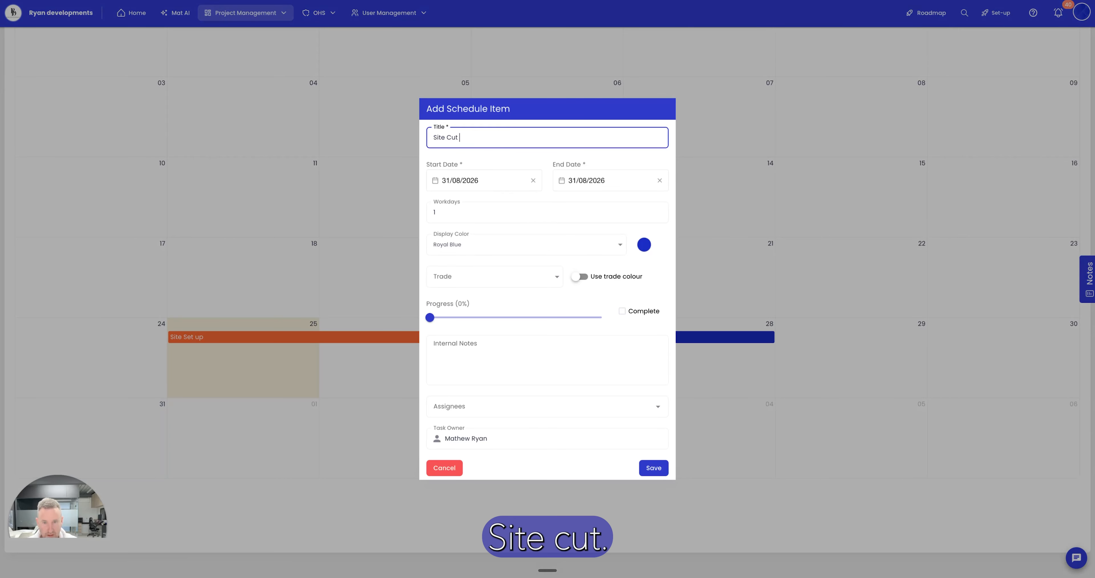
click(504, 219)
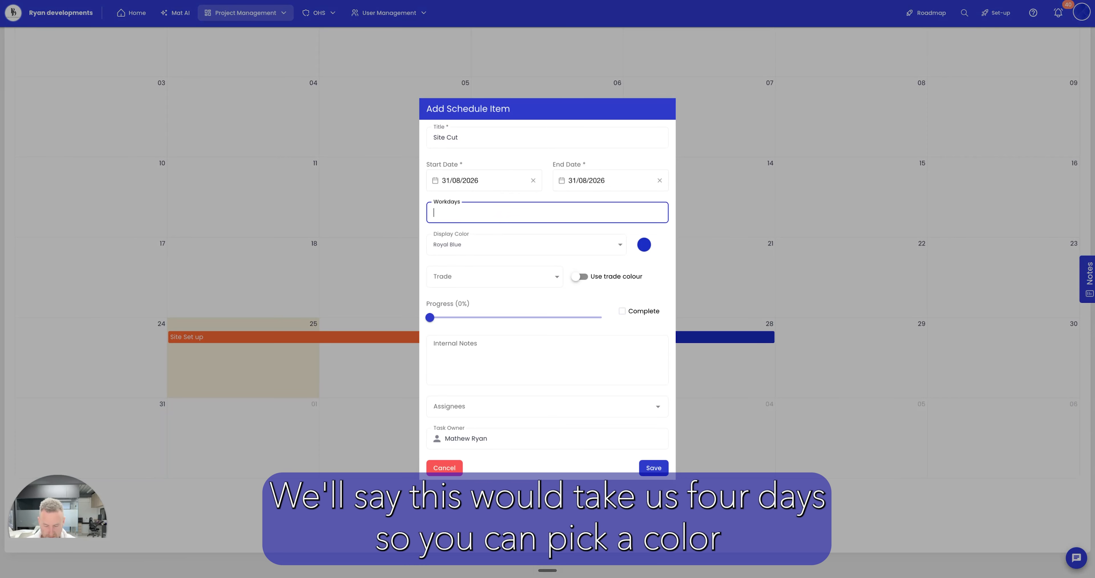
key(BackSpace)
text(4)
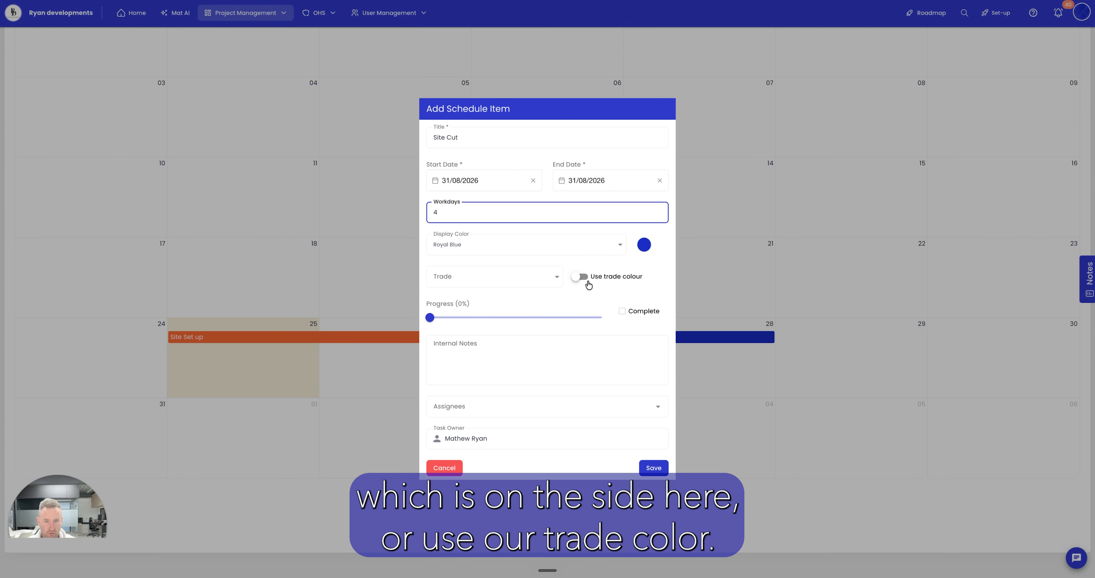
Step: Assign the Earthworks trade to Site Cut, use the trade colour, and save the item
click(558, 279)
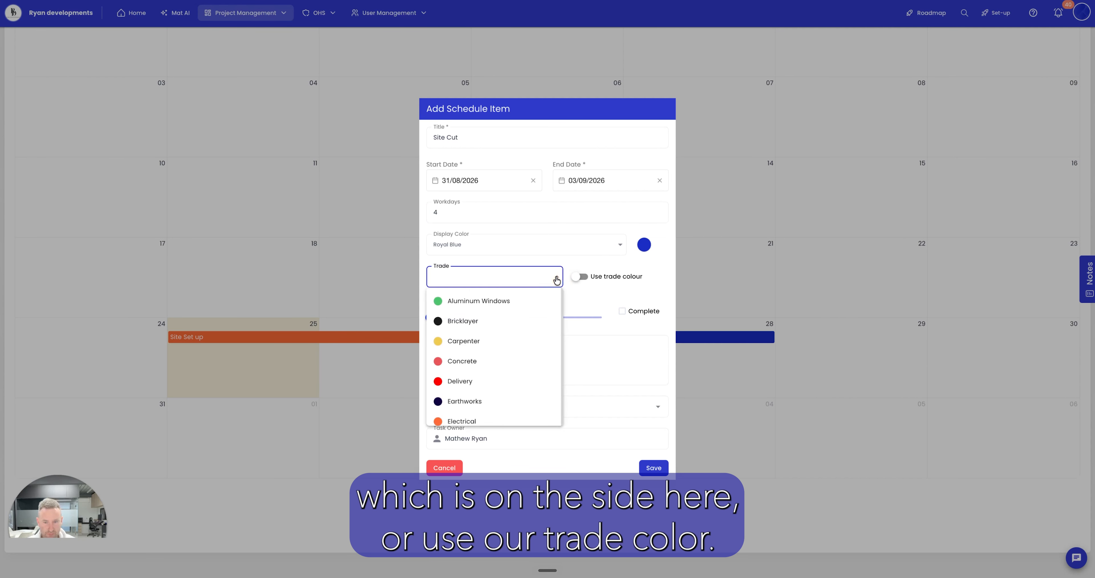
click(488, 361)
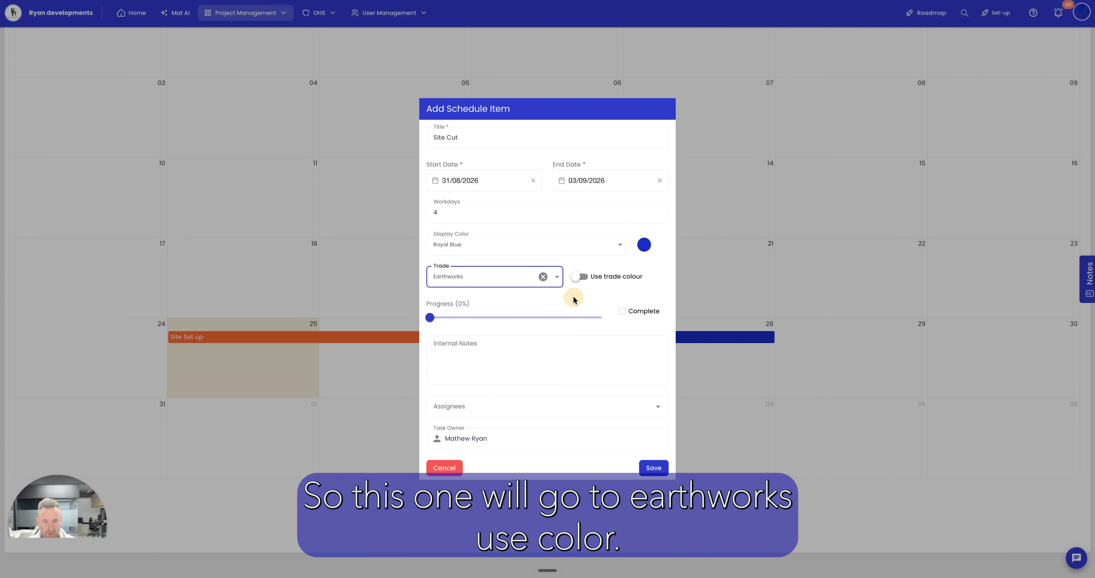
click(580, 278)
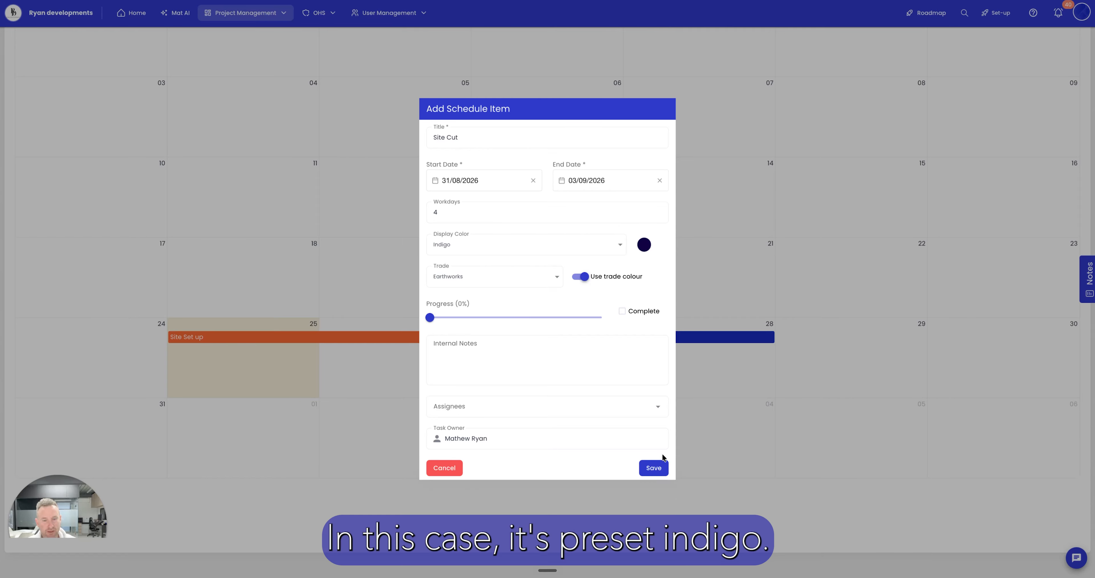
click(660, 466)
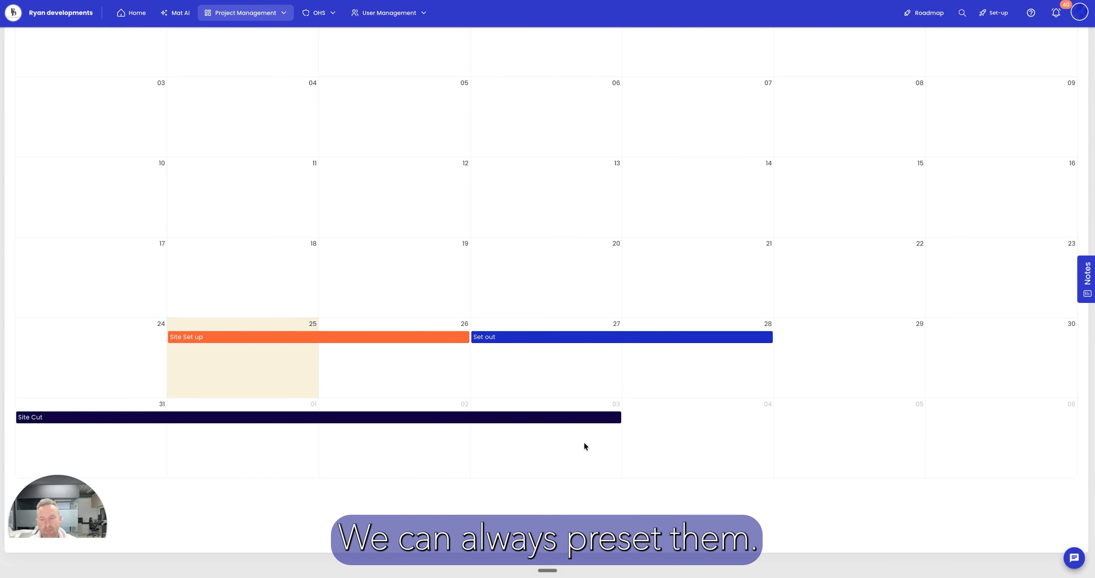
Step: Start a schedule item on 03/09/2026 titled Retainingwalls with a duration of 2 workdays
click(518, 450)
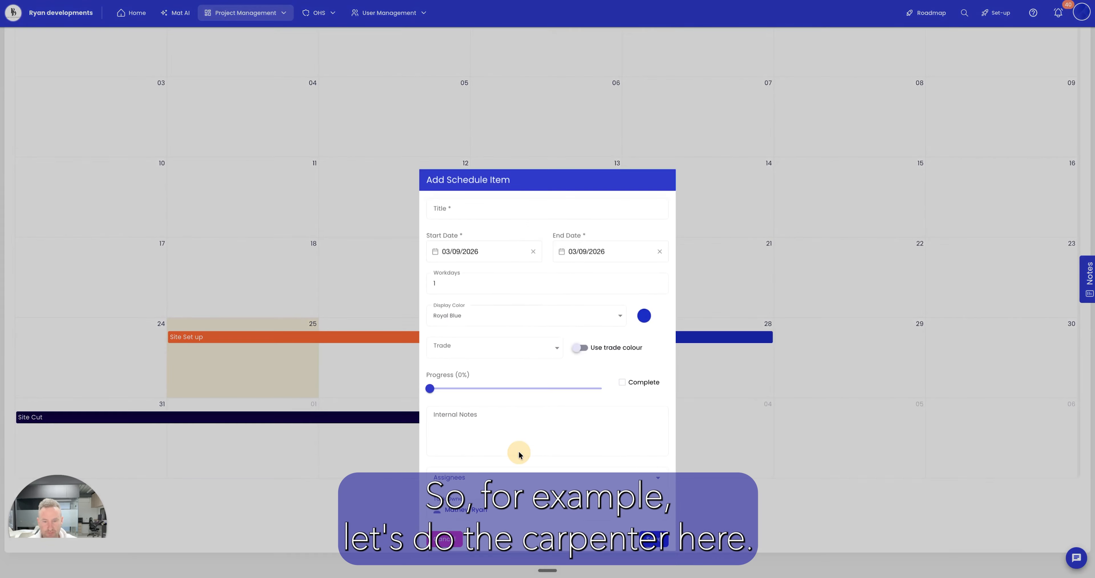
click(495, 140)
text(Re)
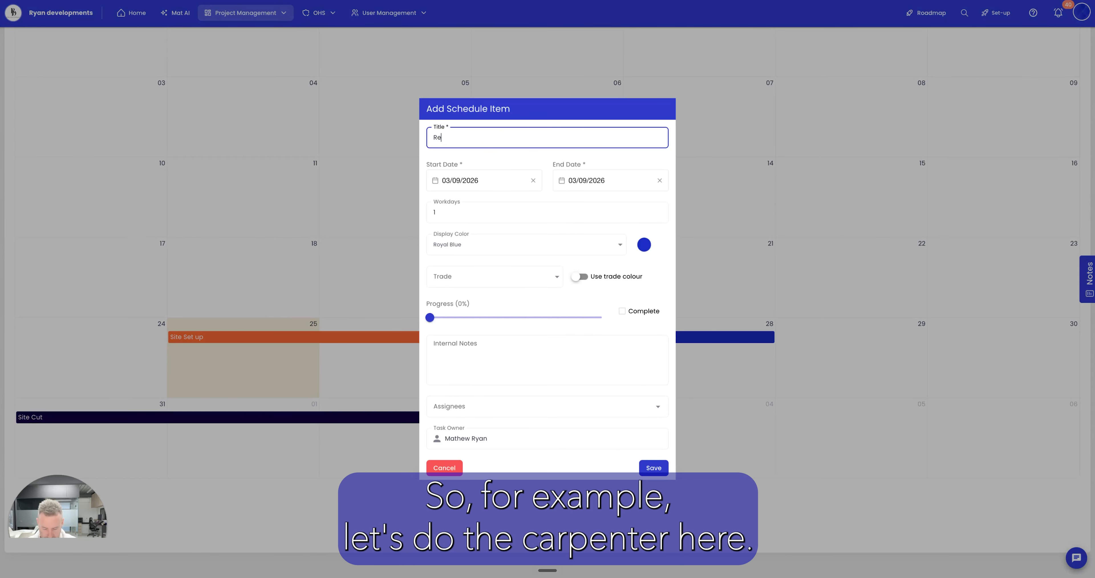
text(tainingwalls)
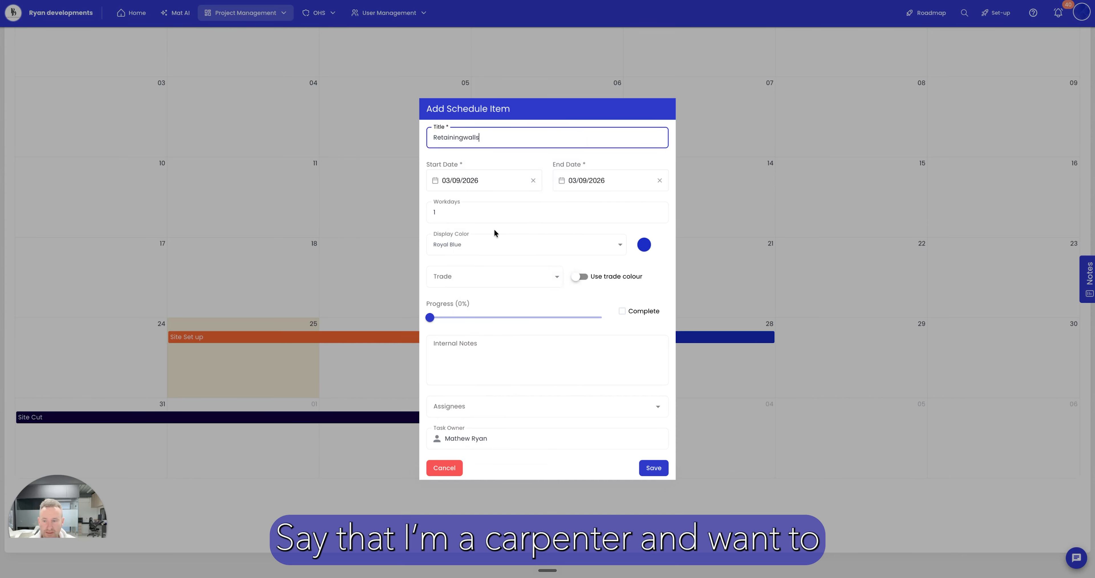
click(532, 217)
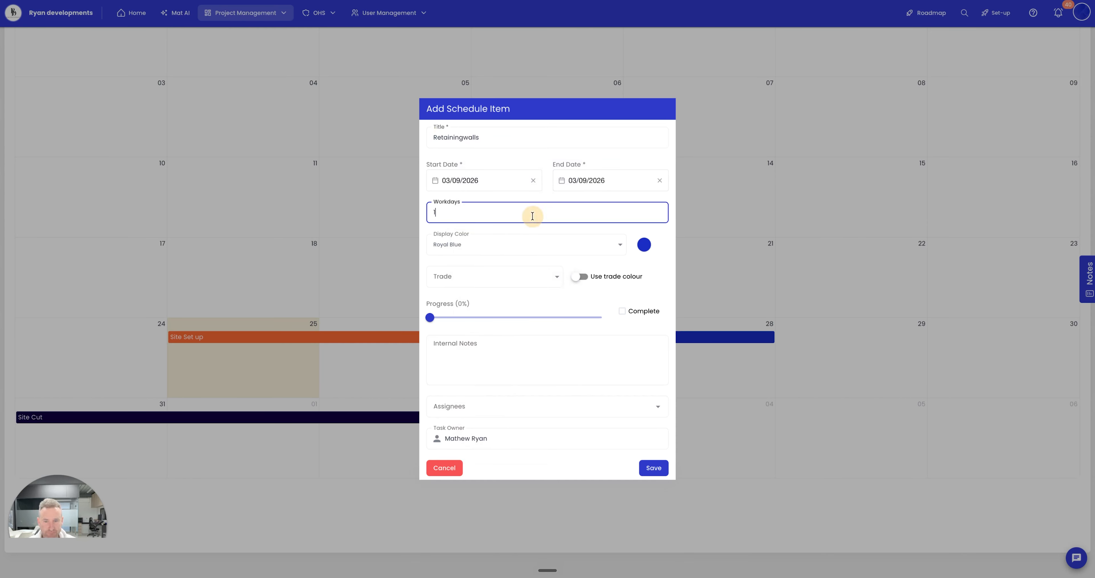
key(BackSpace)
Step: Assign the Carpenter trade to Retainingwalls, use the trade colour, and save the item
click(552, 278)
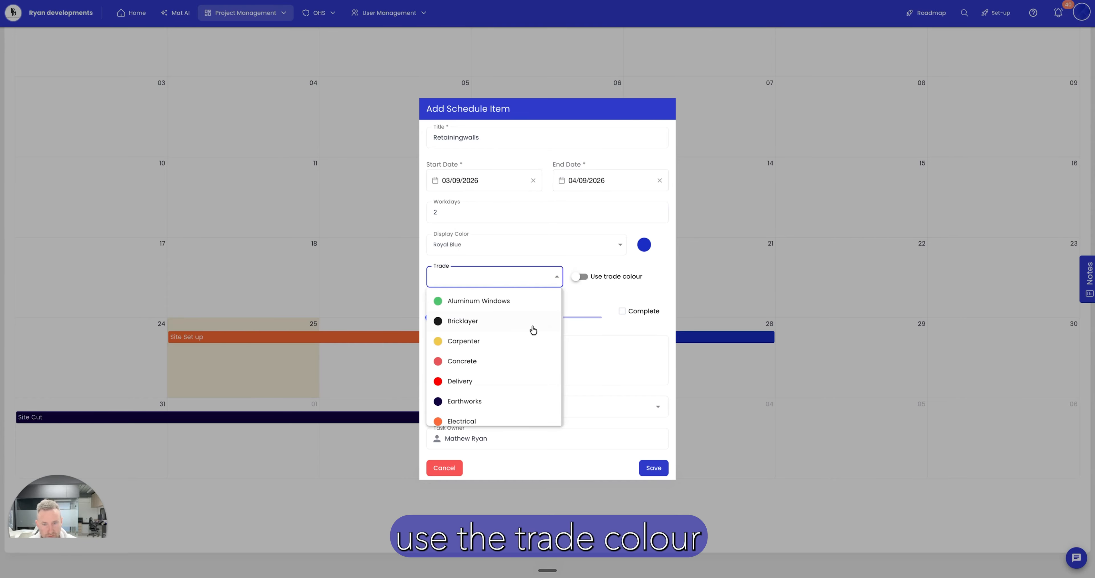
click(484, 342)
click(579, 278)
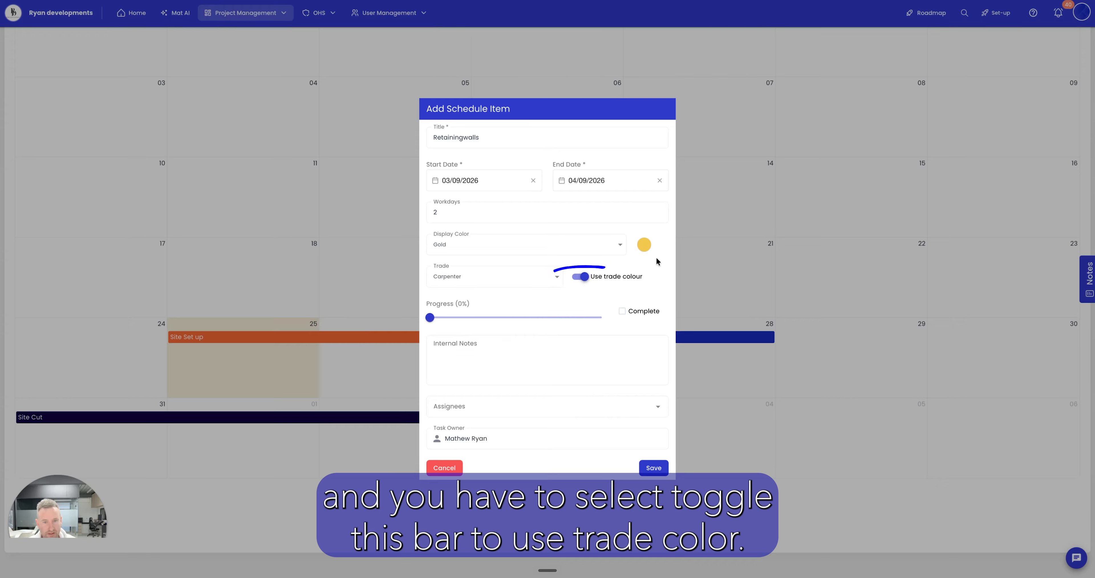
click(653, 468)
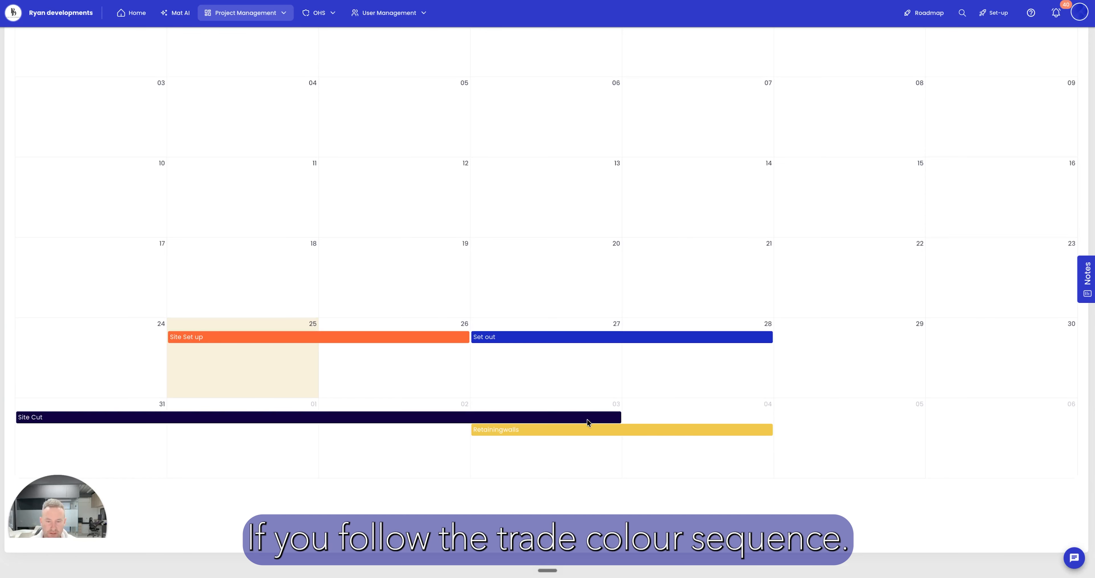
Step: Update the Retainingwalls item in the September 2026 calendar to a duration of 4 workdays
scroll(528, 318, up, 2)
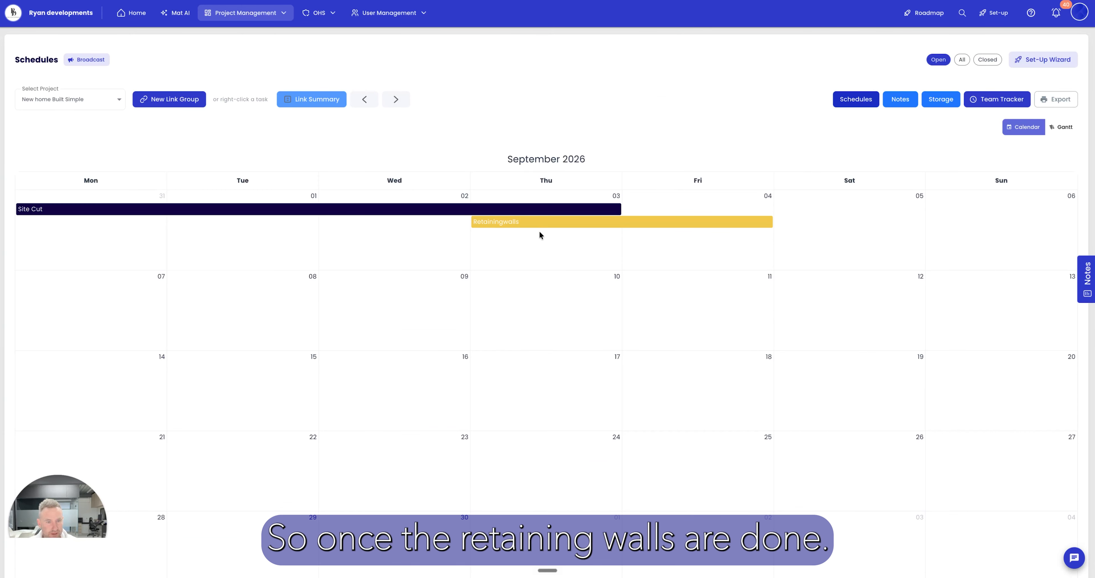
click(569, 223)
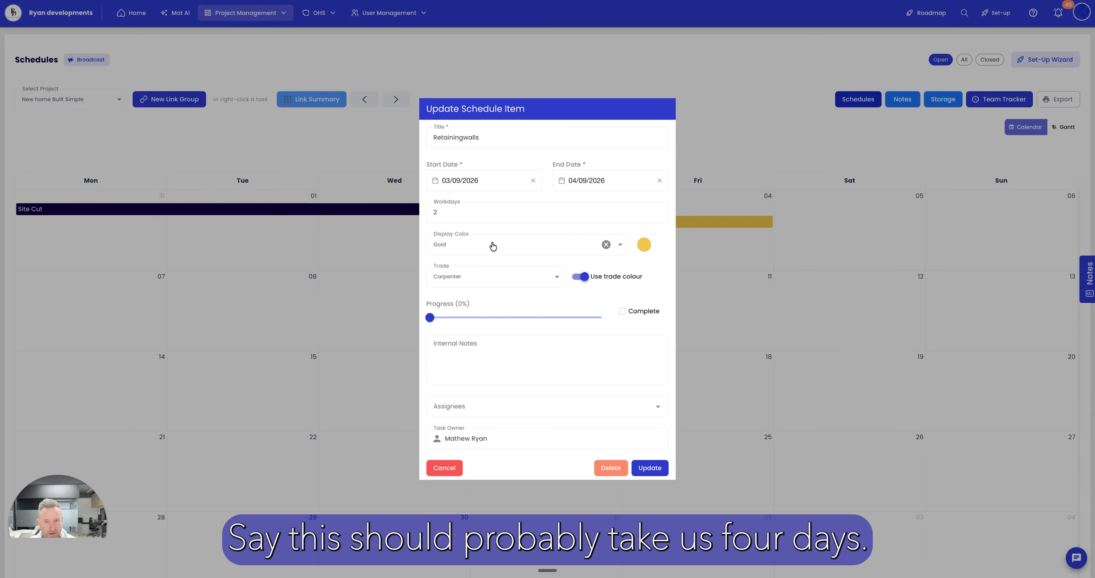
click(484, 209)
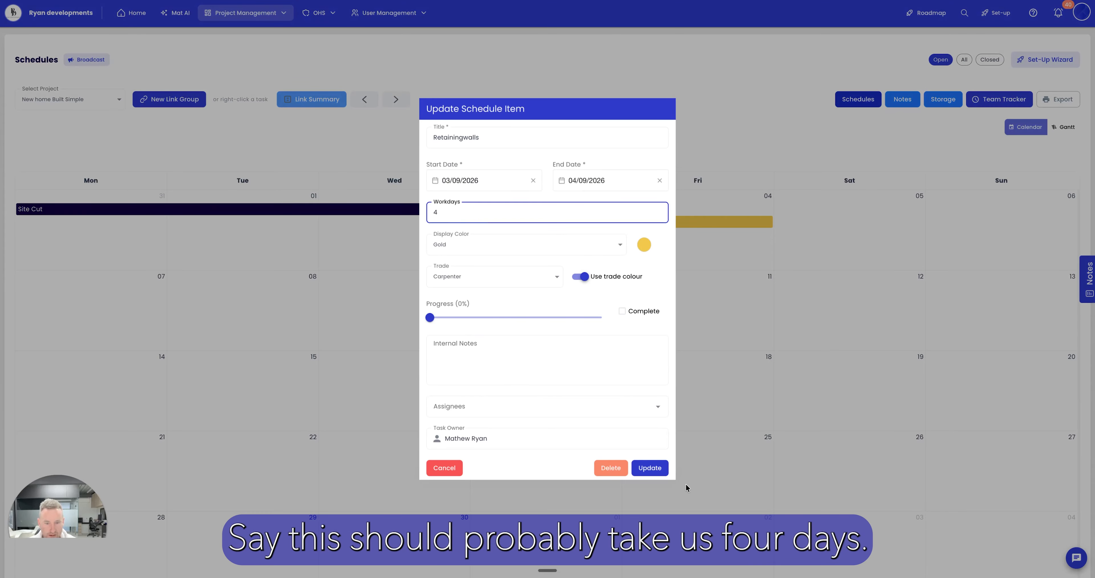
click(649, 468)
Step: Add and save a schedule item titled Setout Footing on 08/09/2026
click(237, 349)
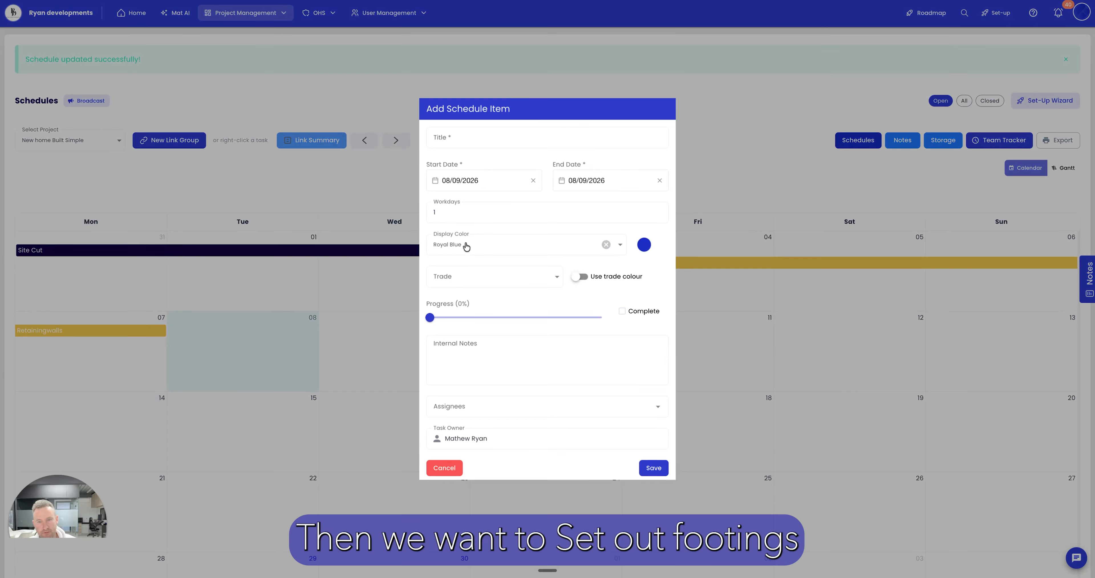
click(461, 137)
text(Setout)
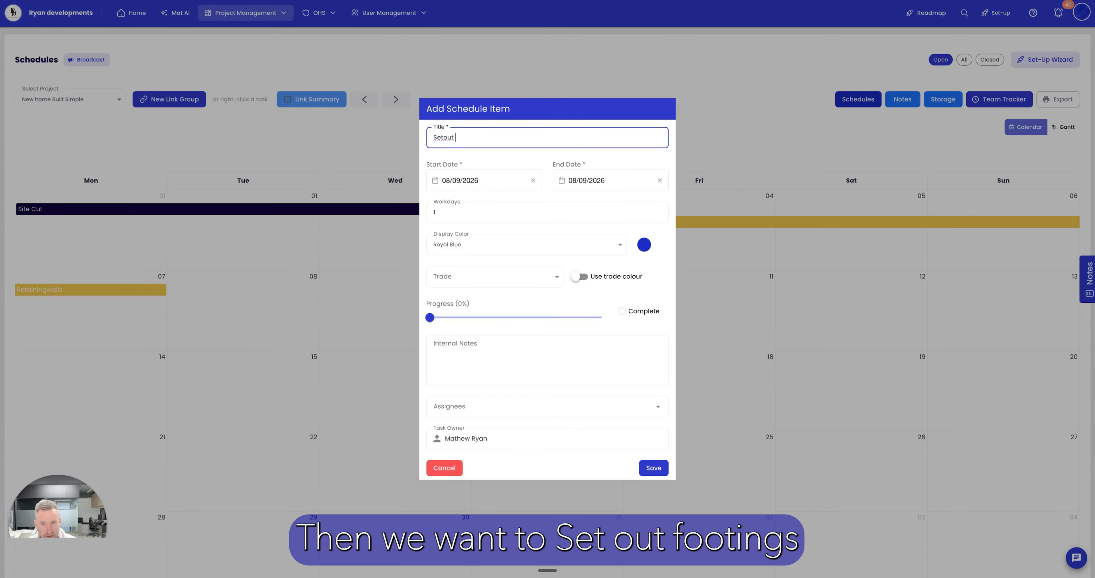
text( Footing)
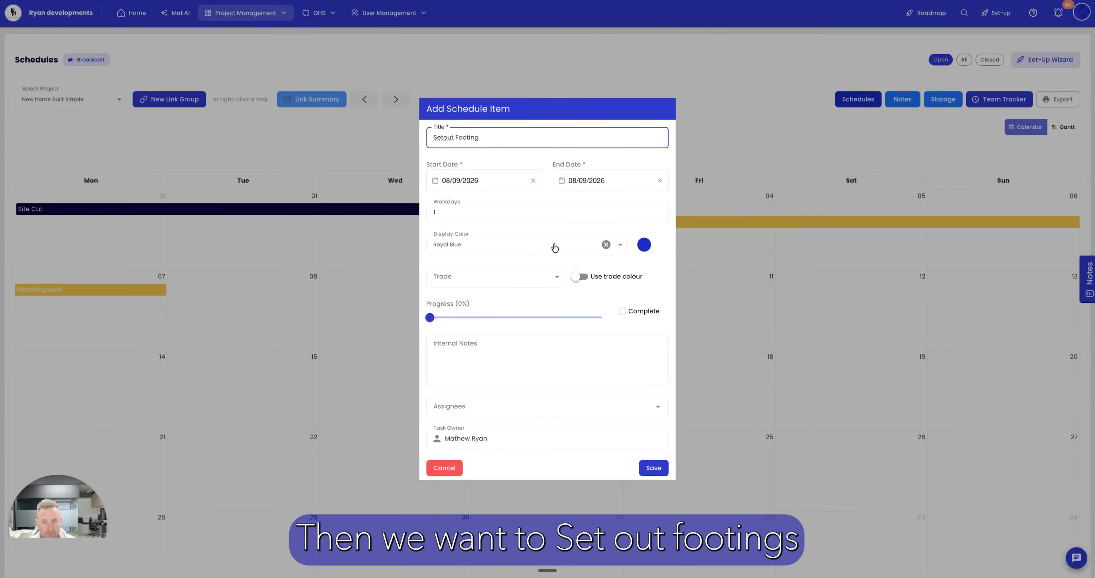
click(653, 467)
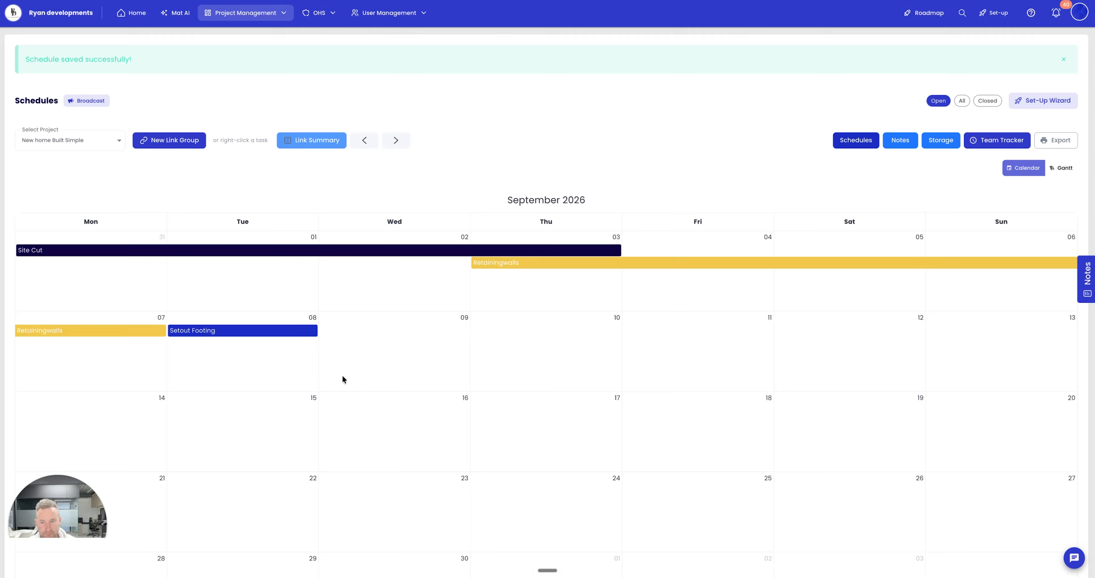
Step: Start a schedule item on 09/09/2026 titled Dig Footing with the Earthworks trade and its trade colour
click(344, 356)
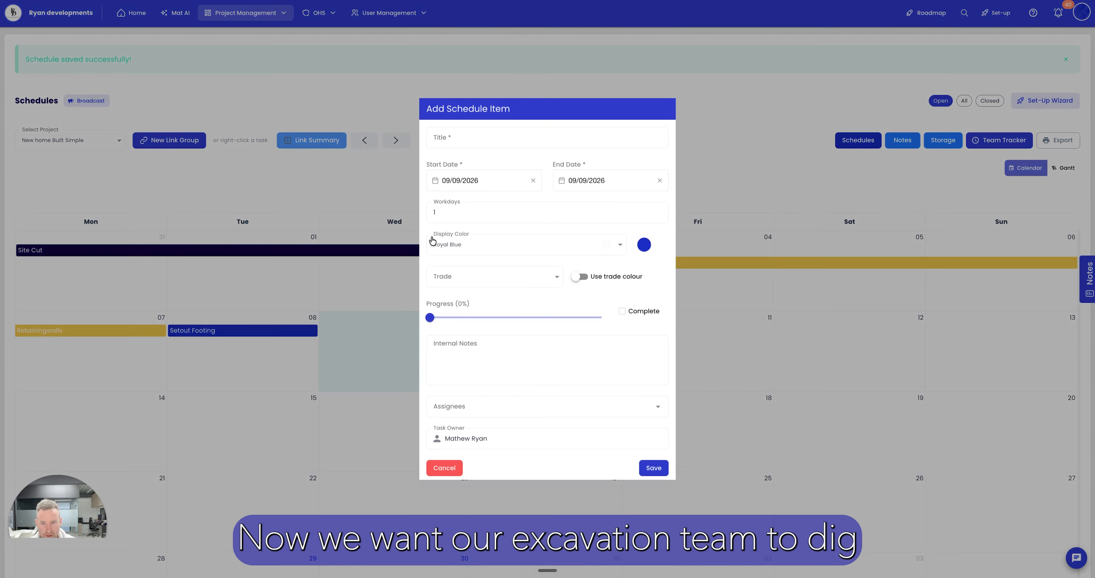
click(453, 135)
text(Dig Footing)
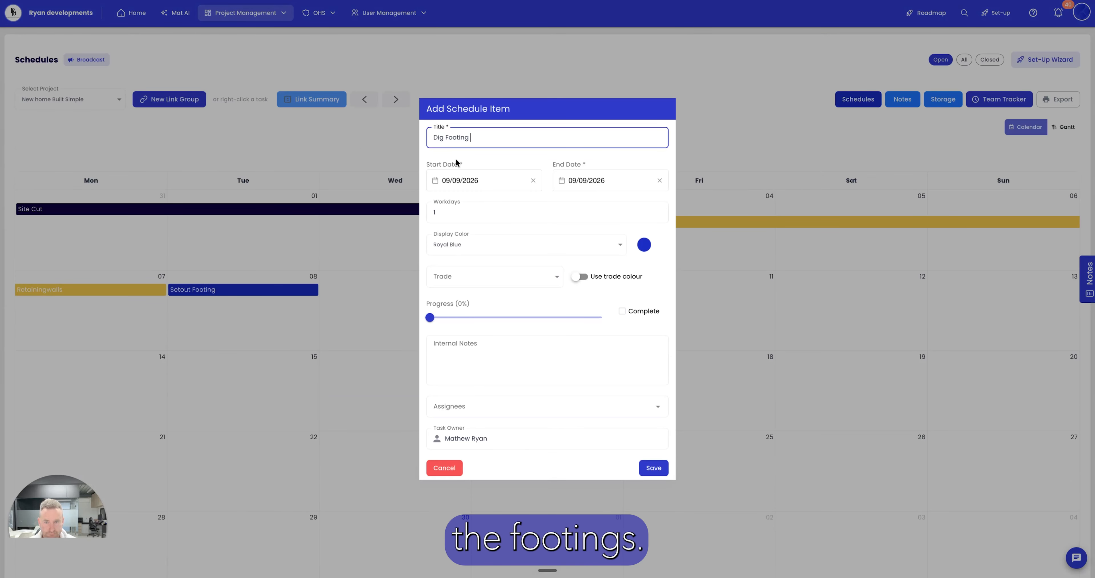
click(516, 282)
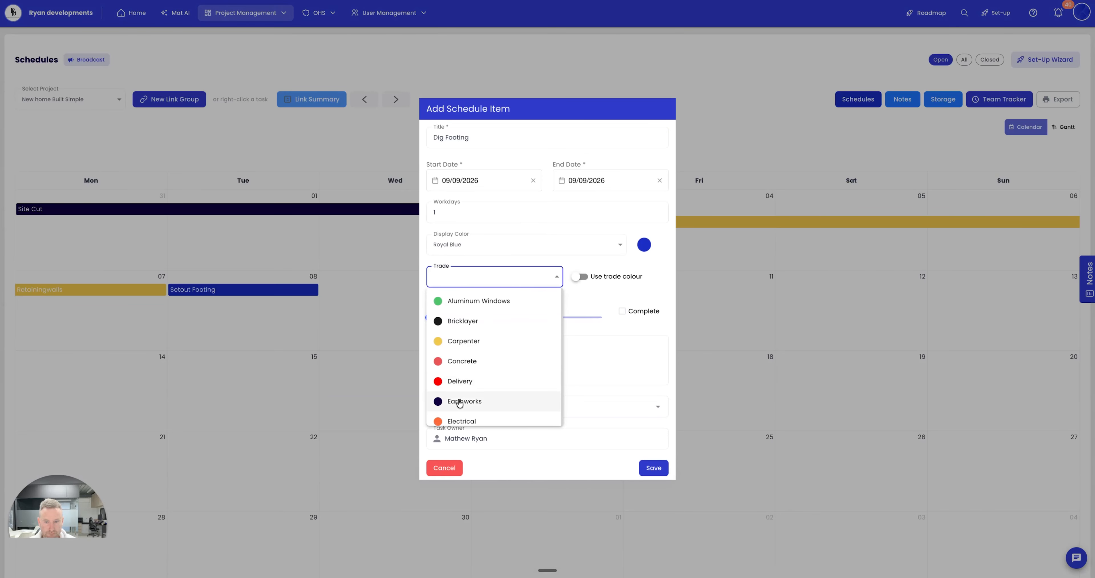
click(459, 402)
click(581, 277)
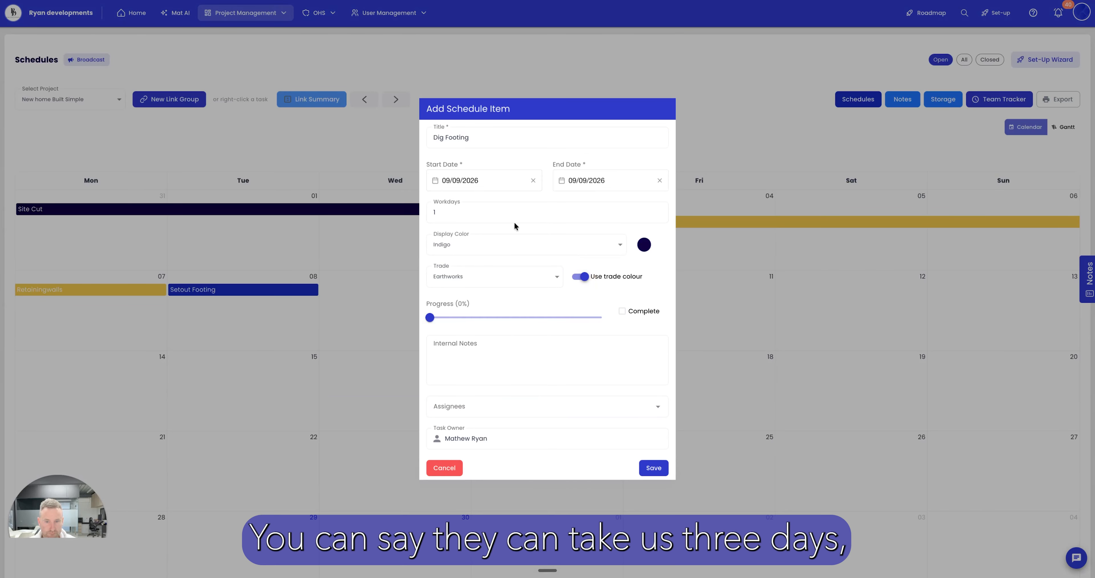
Step: Set the duration of Dig Footing to 3 workdays and save the item
click(508, 213)
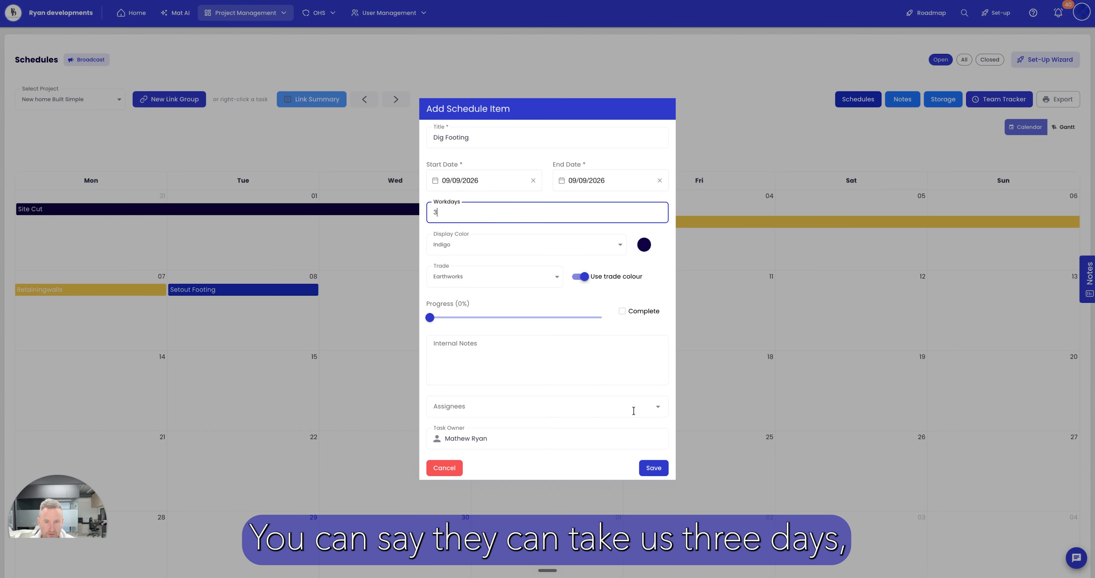
text(3)
click(654, 467)
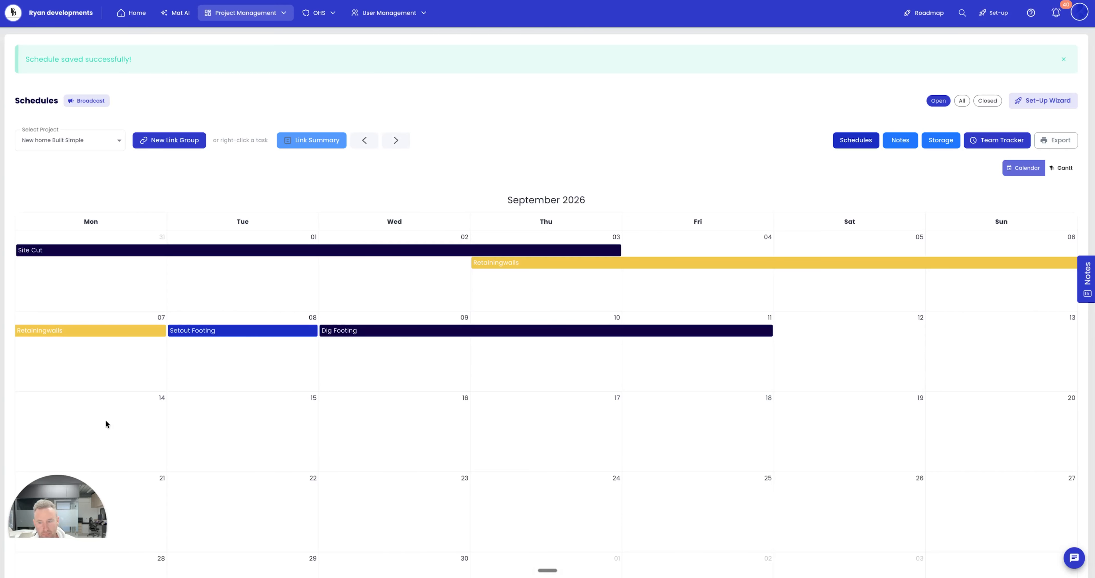
Step: Add and save a schedule item titled Inspection footing on 14/09/2026, using the Inspection trade and its trade colour
click(123, 419)
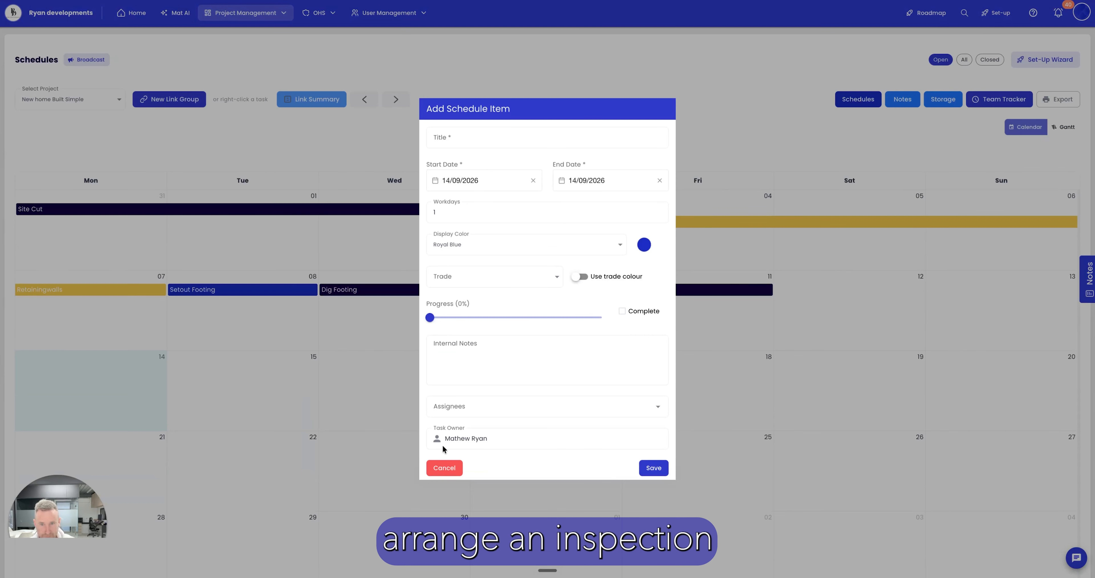
click(464, 134)
text(Inspec)
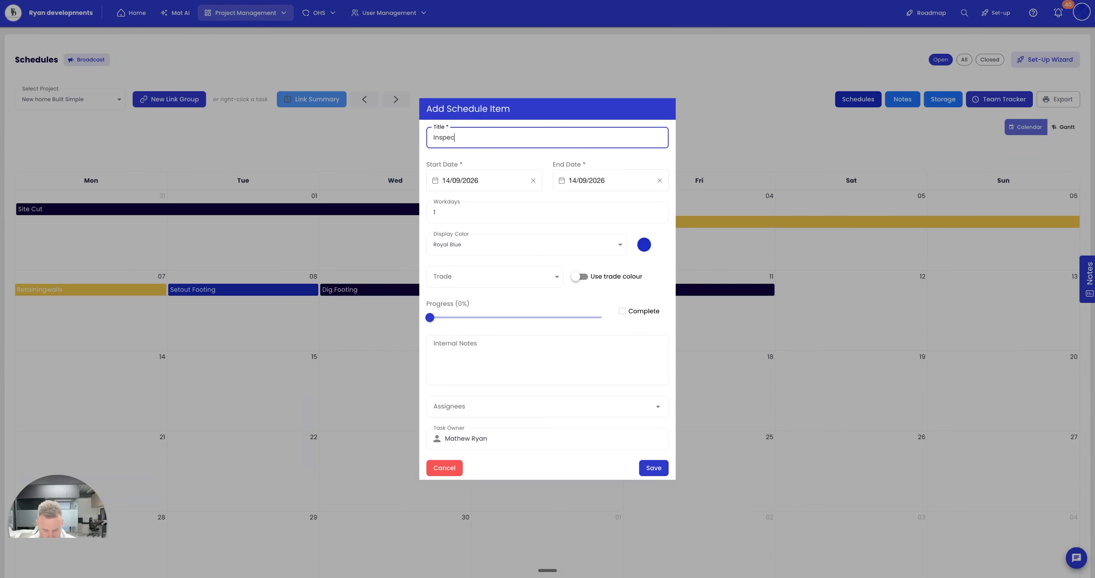
text(tion footing)
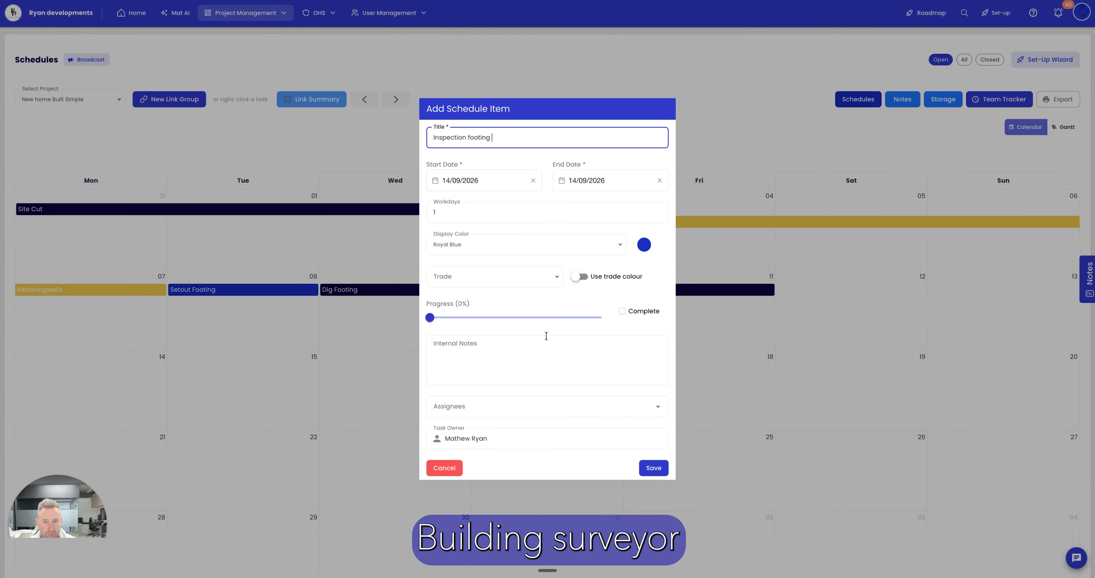
click(555, 277)
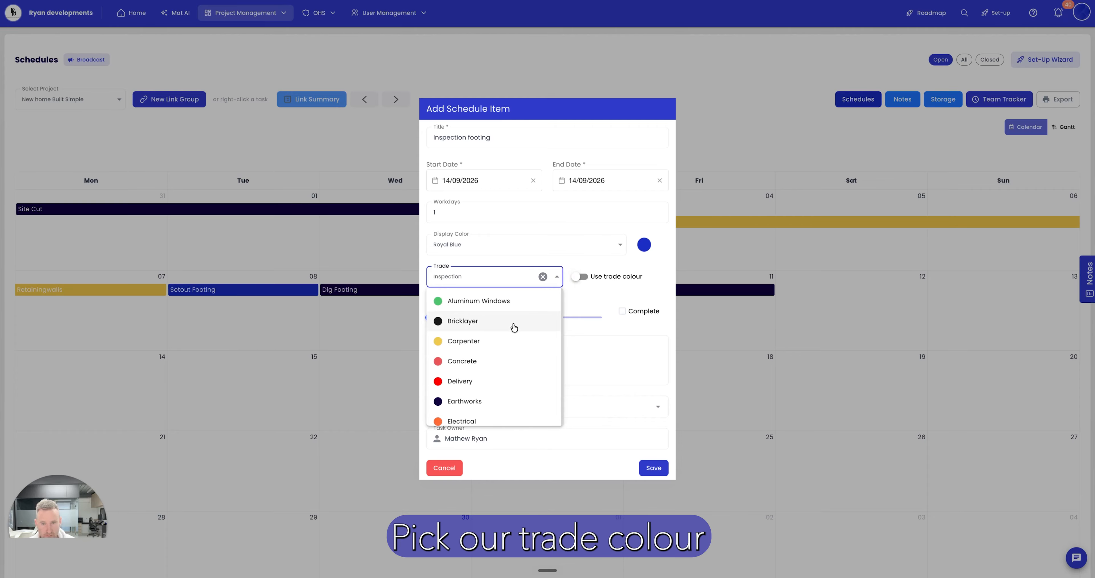
click(579, 278)
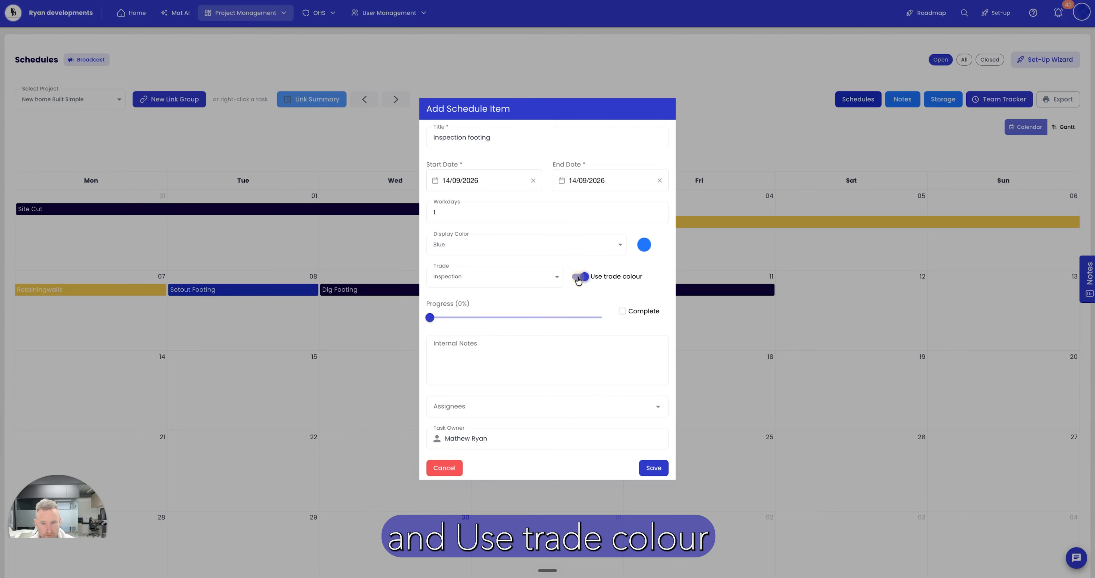
click(656, 468)
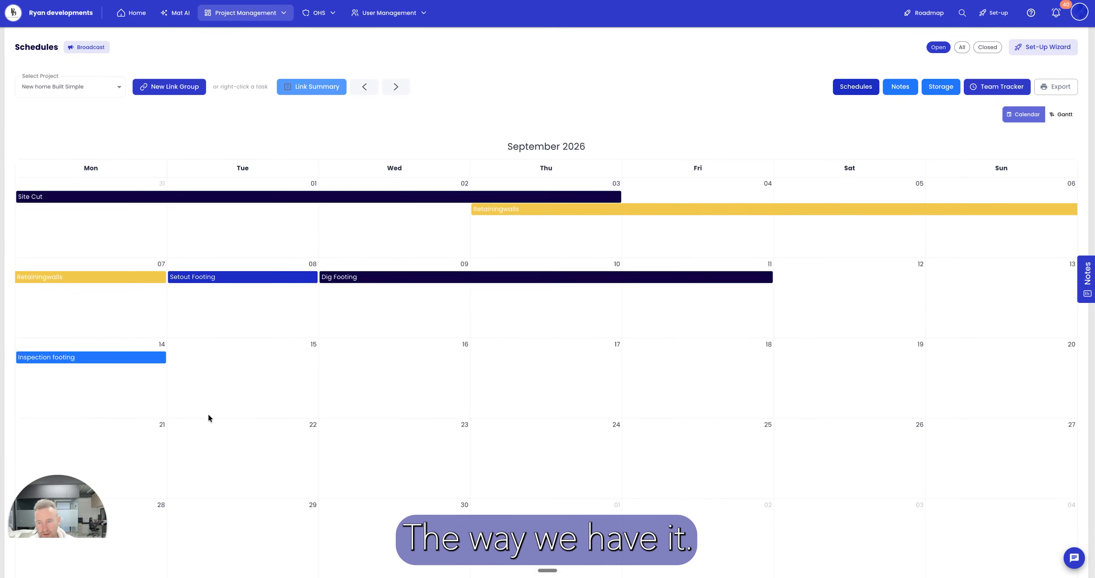
Step: Add and save a schedule item titled Lay Slab Steel on 15/09/2026
scroll(208, 413, down, 3)
click(243, 303)
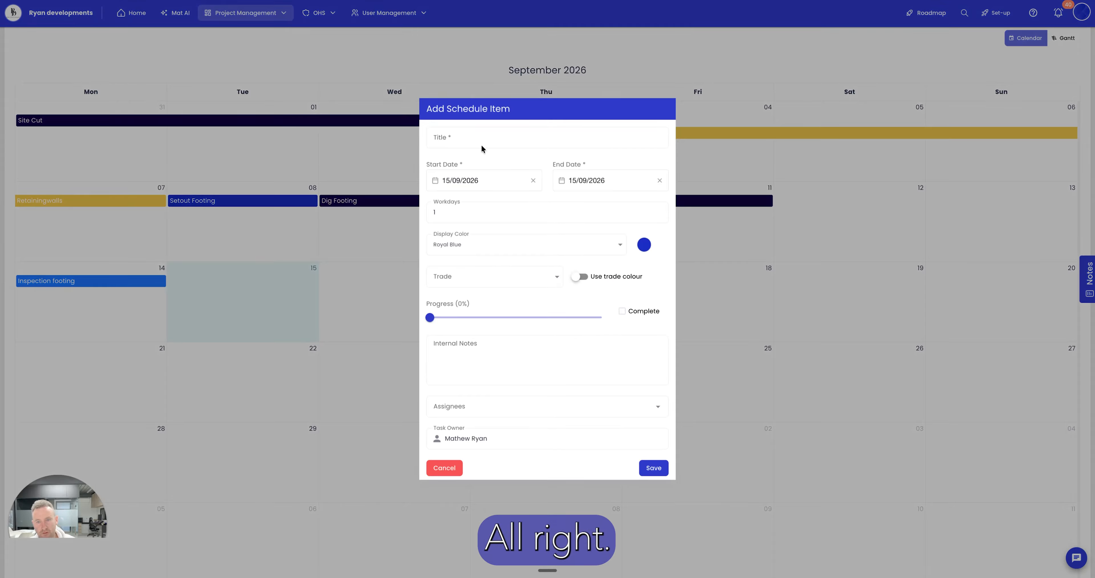
click(485, 139)
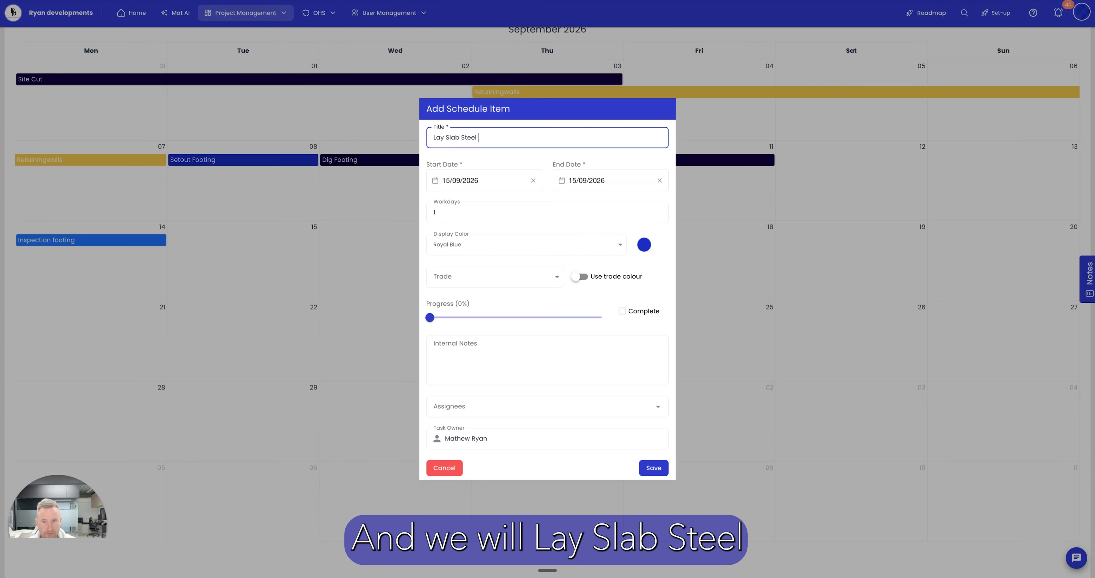
click(654, 467)
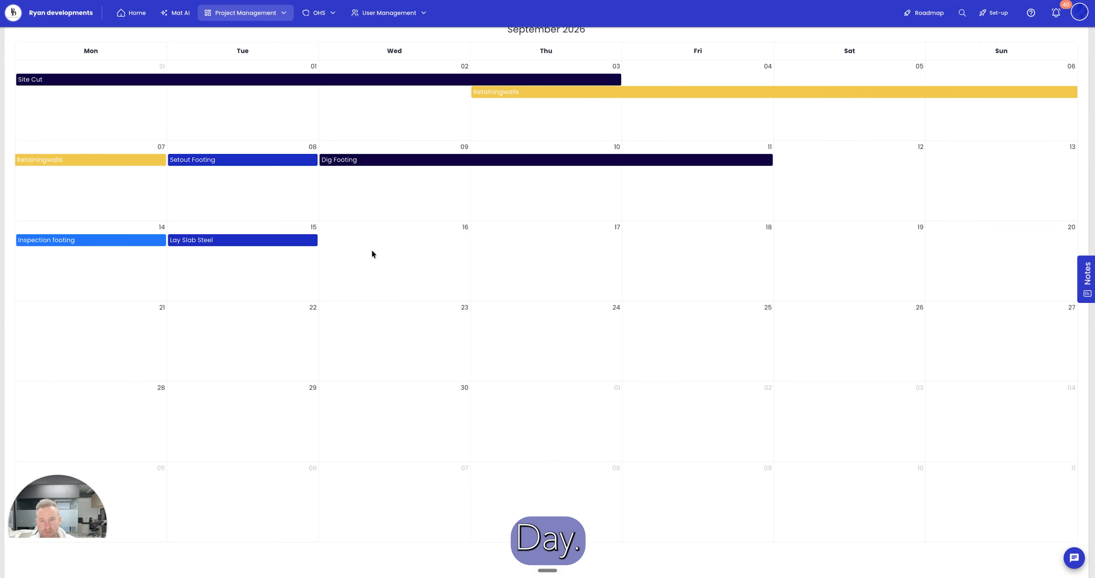
Step: Start a schedule item on 16/09/2026 titled Box Up Slab with the Concrete trade and its trade colour
click(372, 253)
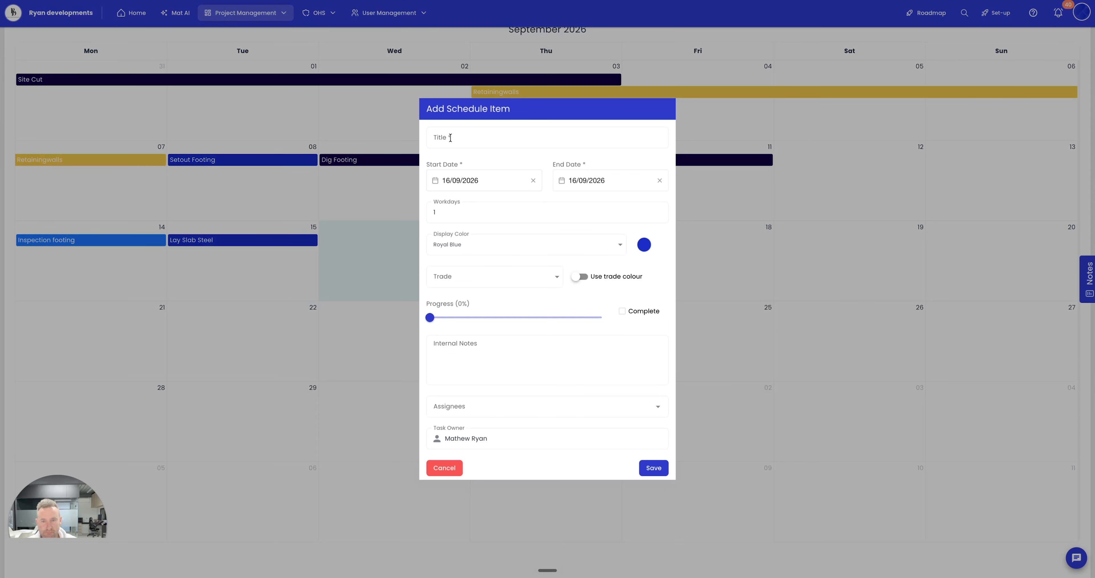
click(450, 137)
text(Box Up )
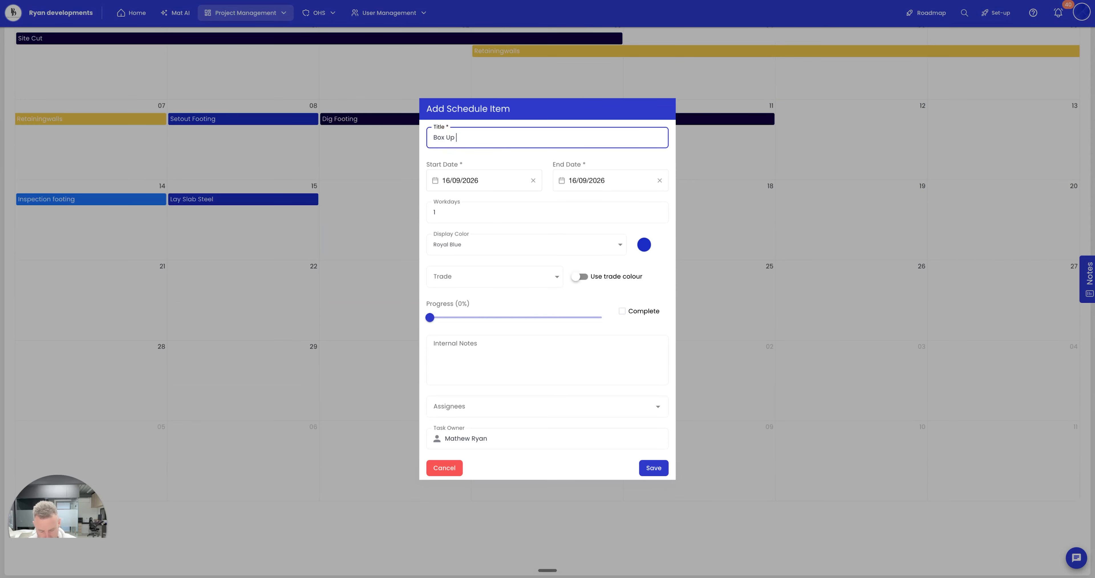
text(Slab)
click(488, 276)
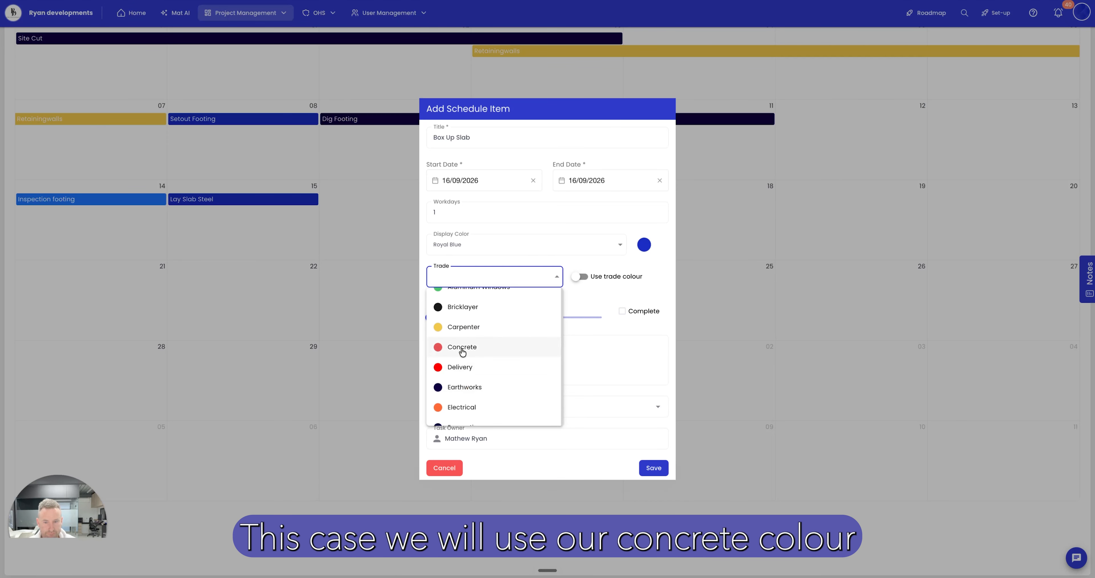
click(452, 348)
click(584, 277)
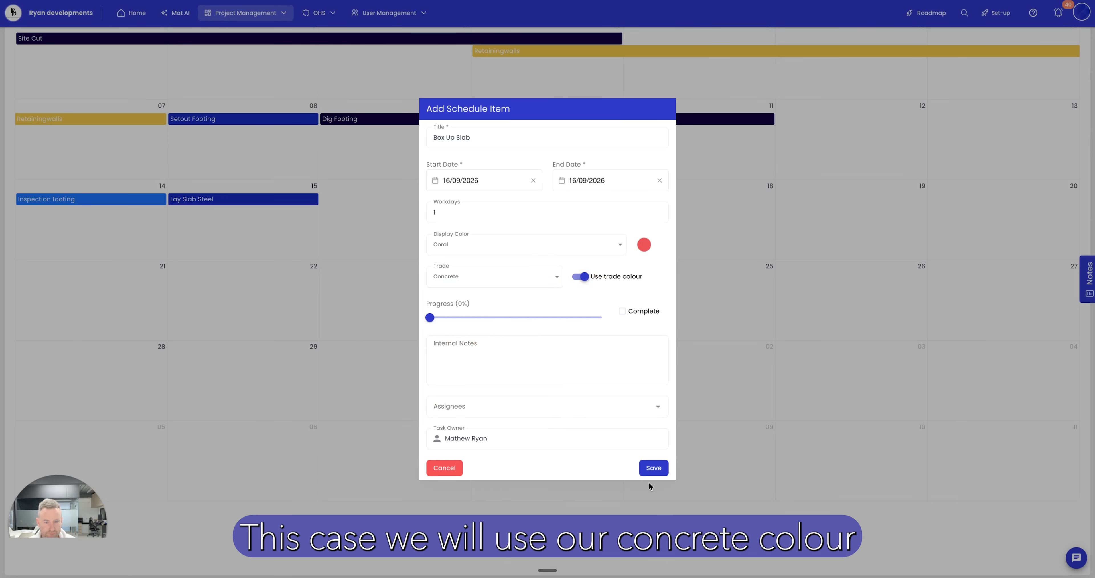
Step: Set the duration of Box Up Slab to 3 workdays and save the item
click(497, 211)
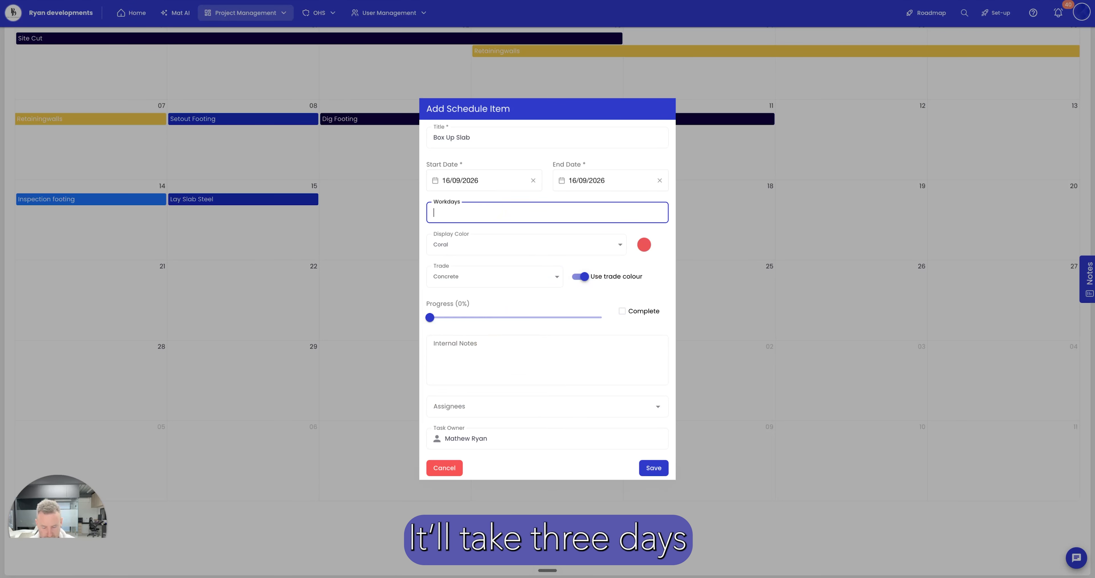
text(3)
click(653, 467)
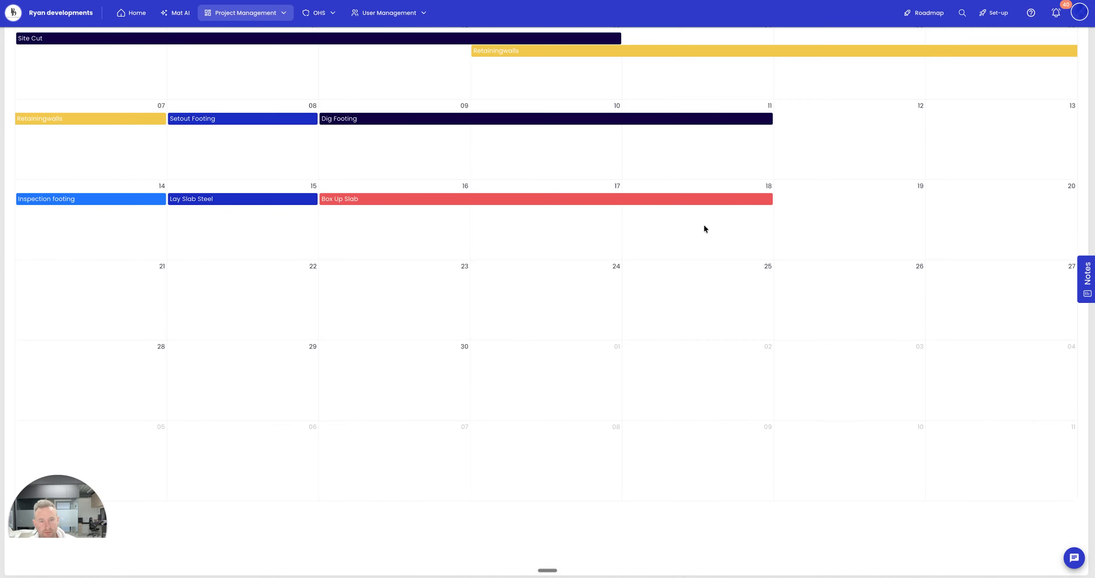
Step: Add and save a schedule item titled inspection on 18/09/2026 with the Red display colour
click(704, 228)
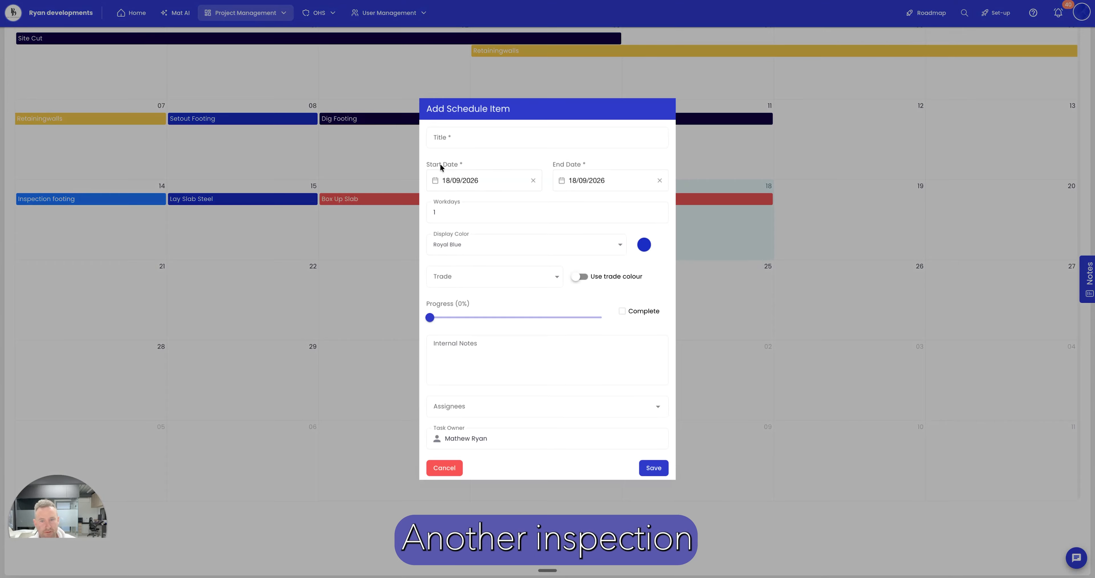
click(440, 138)
text(inspection)
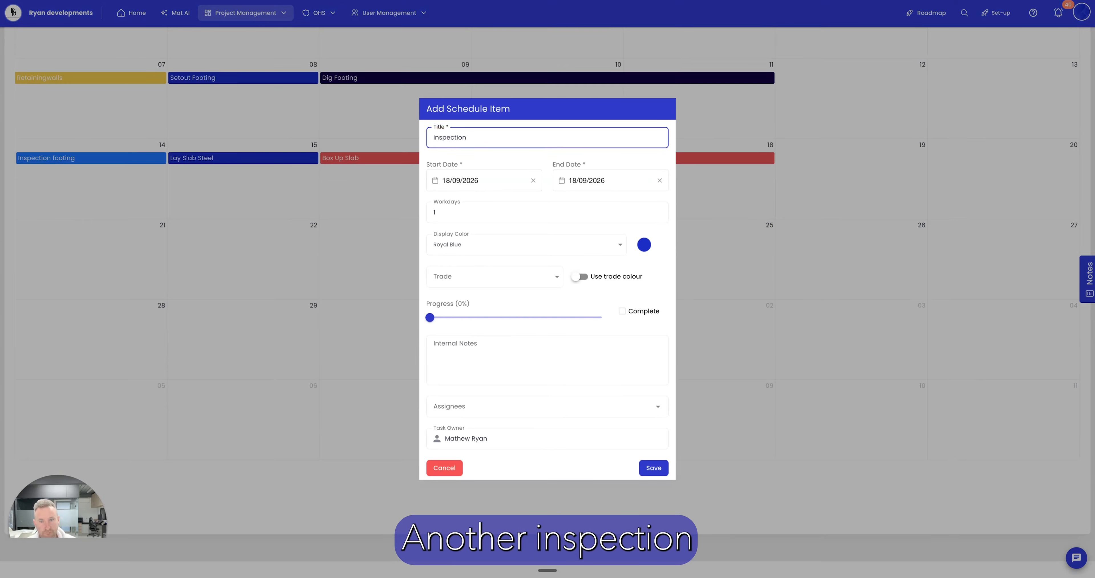
click(514, 249)
scroll(500, 298, up, 5)
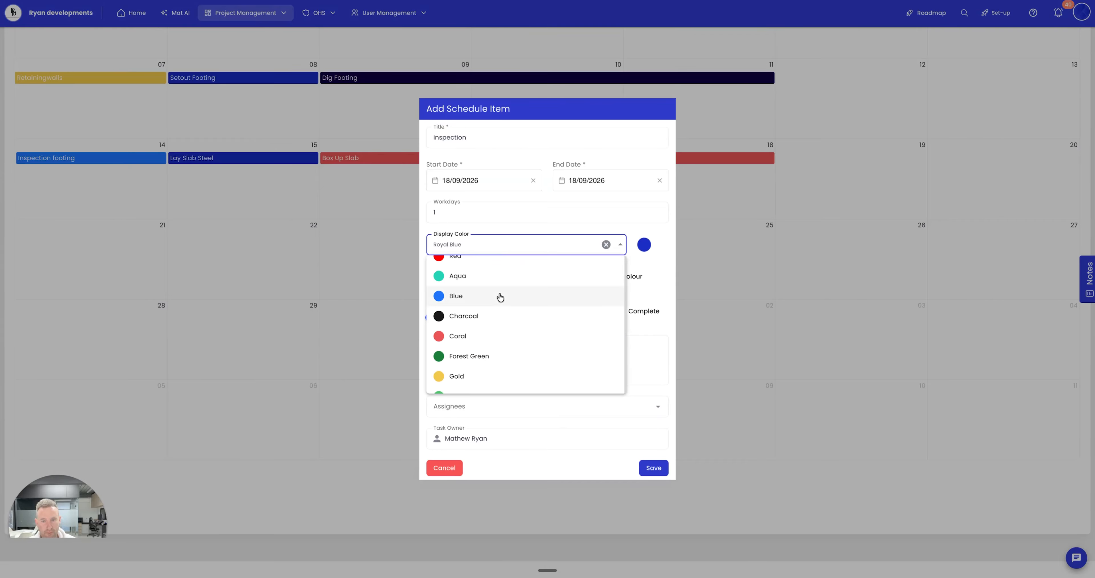
click(454, 264)
click(654, 467)
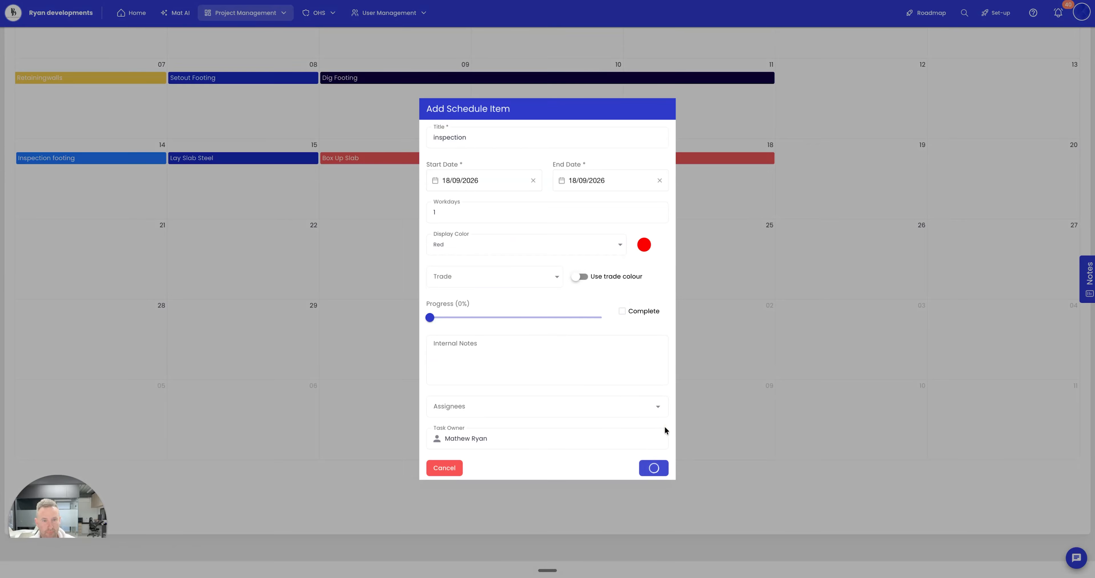
scroll(372, 297, up, 3)
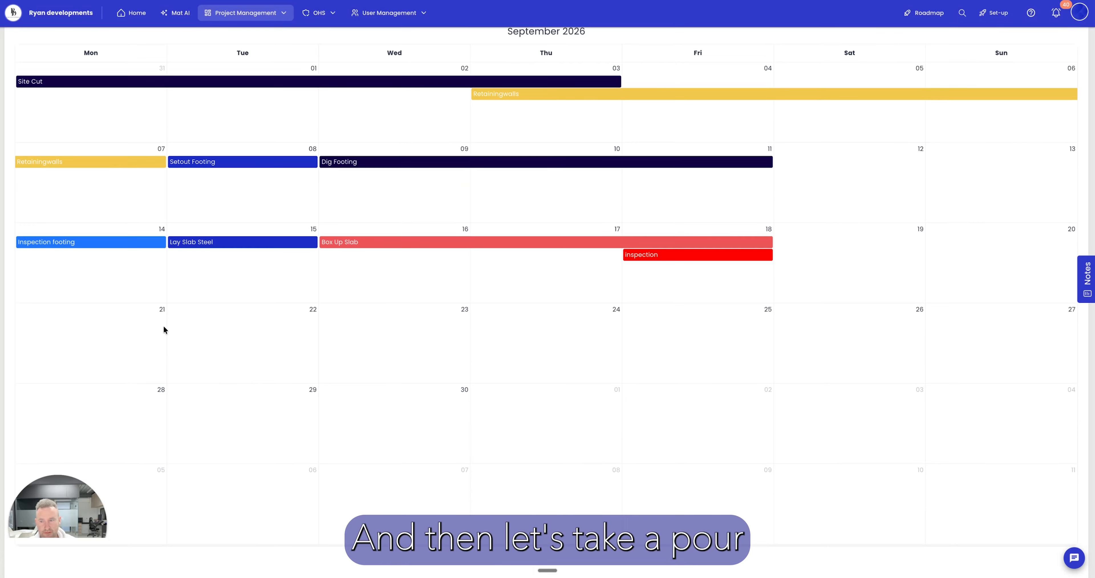
Step: Add and save a schedule item titled pour Slab on 21/09/2026 with the Red display colour
click(110, 327)
click(497, 134)
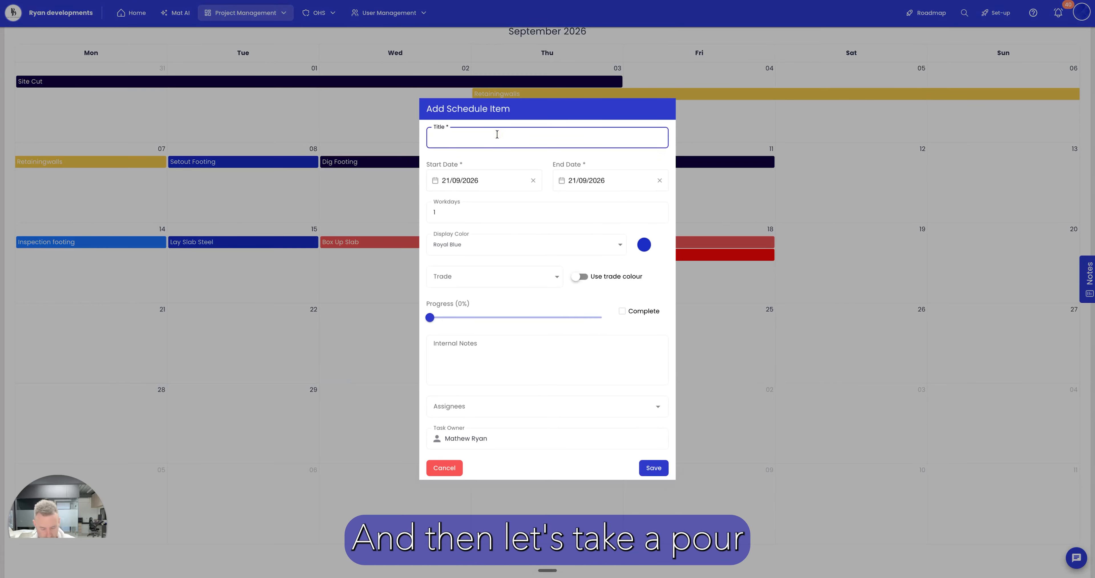
text(pour Slab)
click(505, 245)
click(505, 272)
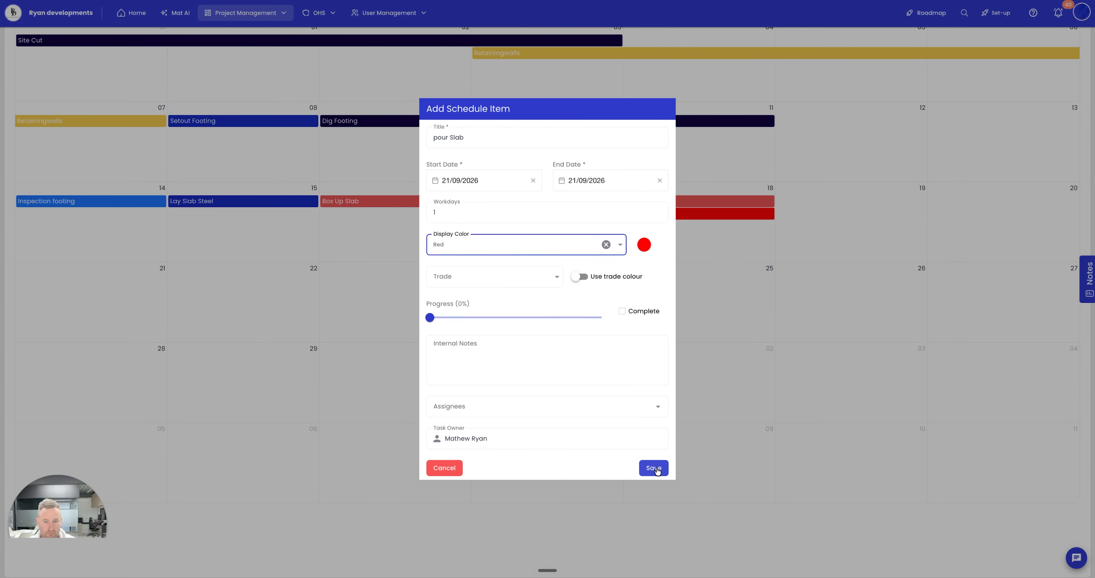
click(655, 468)
scroll(262, 310, up, 4)
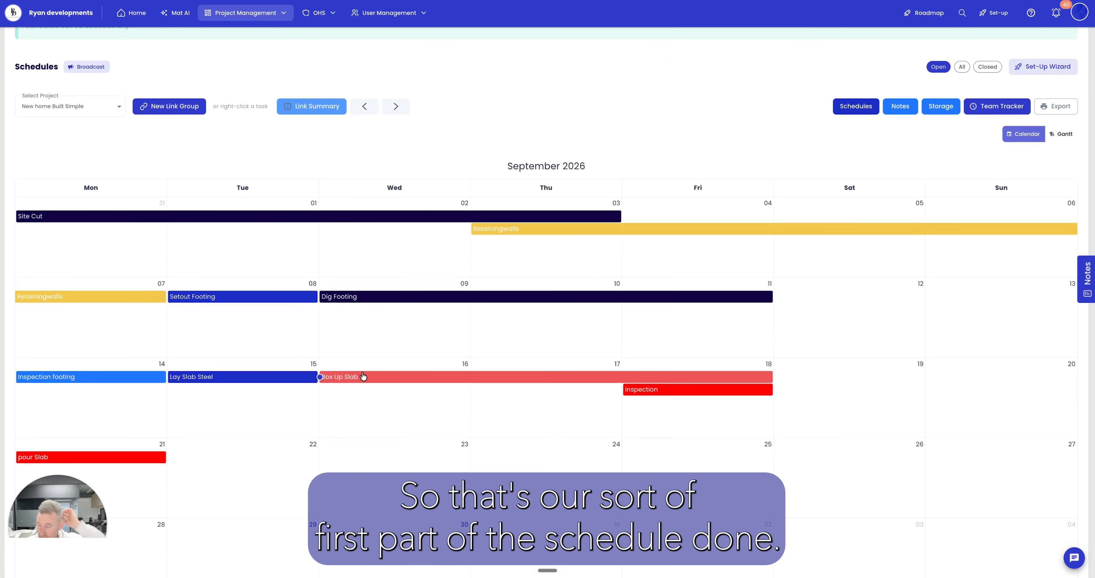
scroll(348, 377, down, 1)
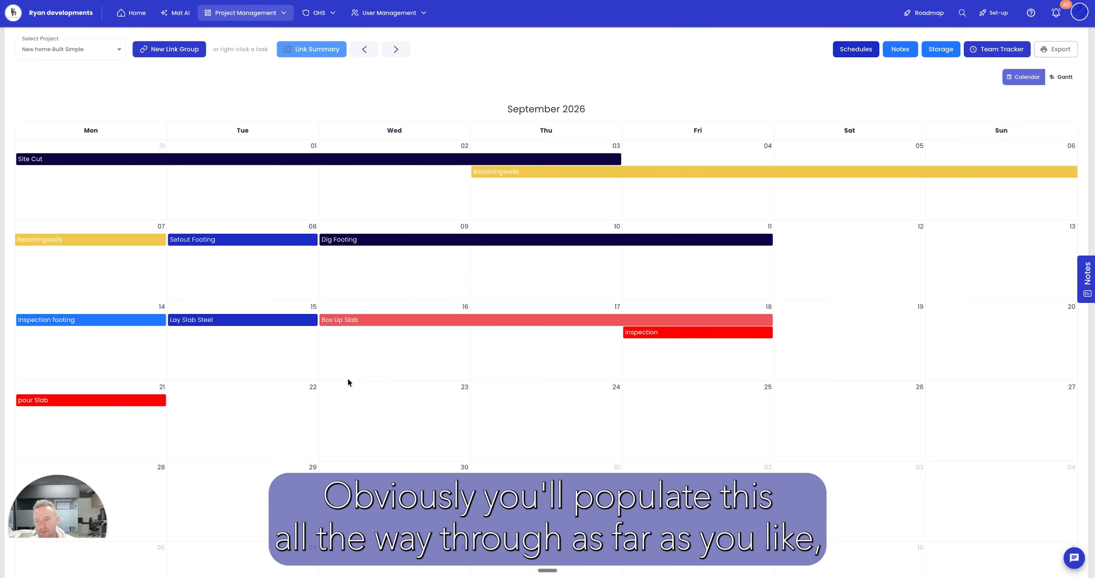
scroll(336, 436, down, 2)
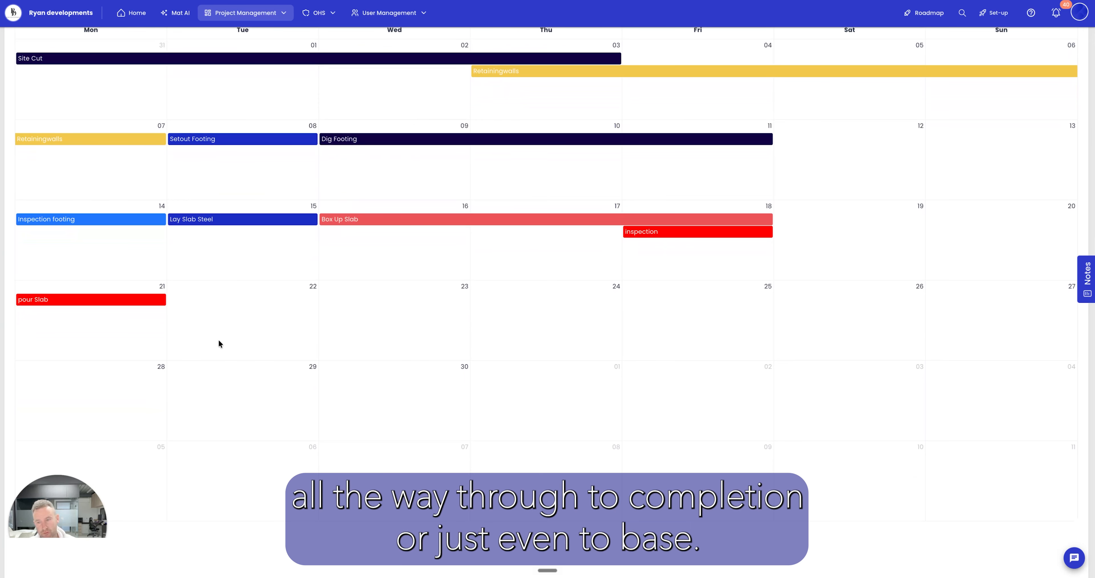
scroll(236, 300, up, 3)
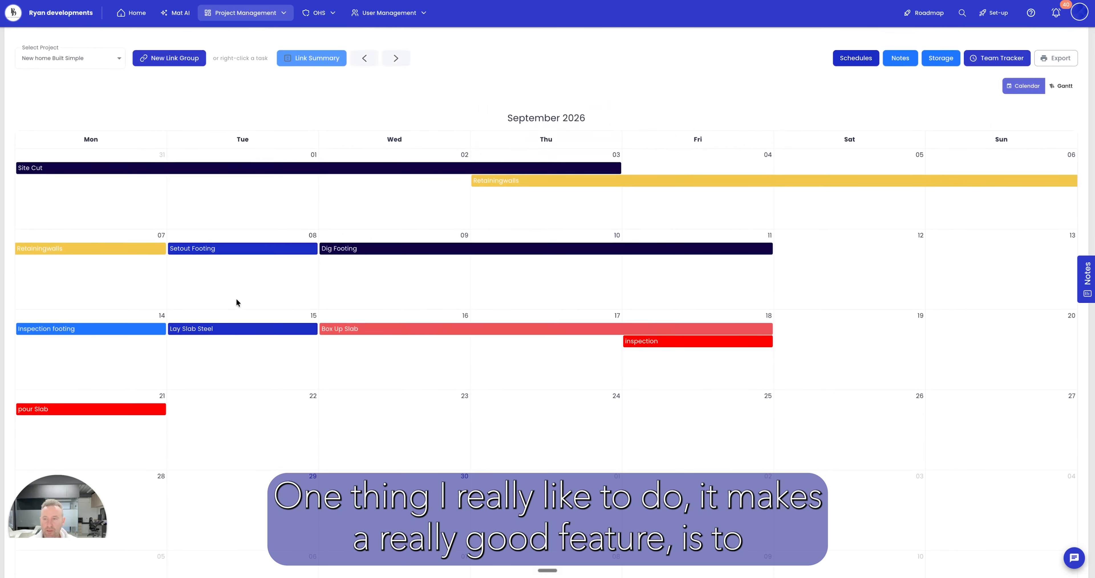
scroll(236, 303, up, 1)
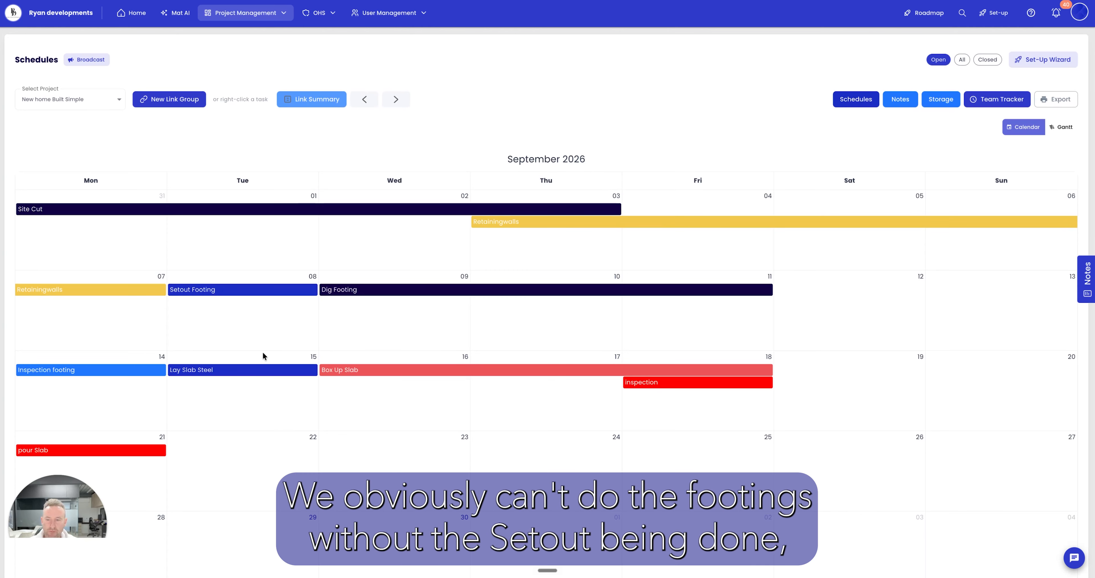
mouse_move(375, 296)
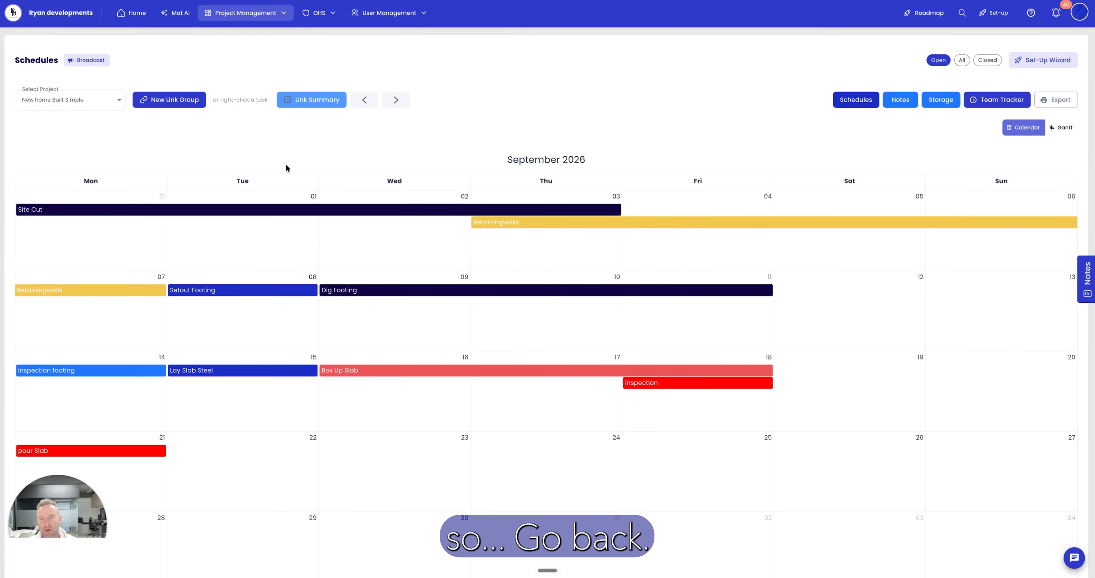
Step: Go back to August 2026 and create a new link group named Base Stage with the green group colour
click(364, 102)
scroll(453, 458, down, 3)
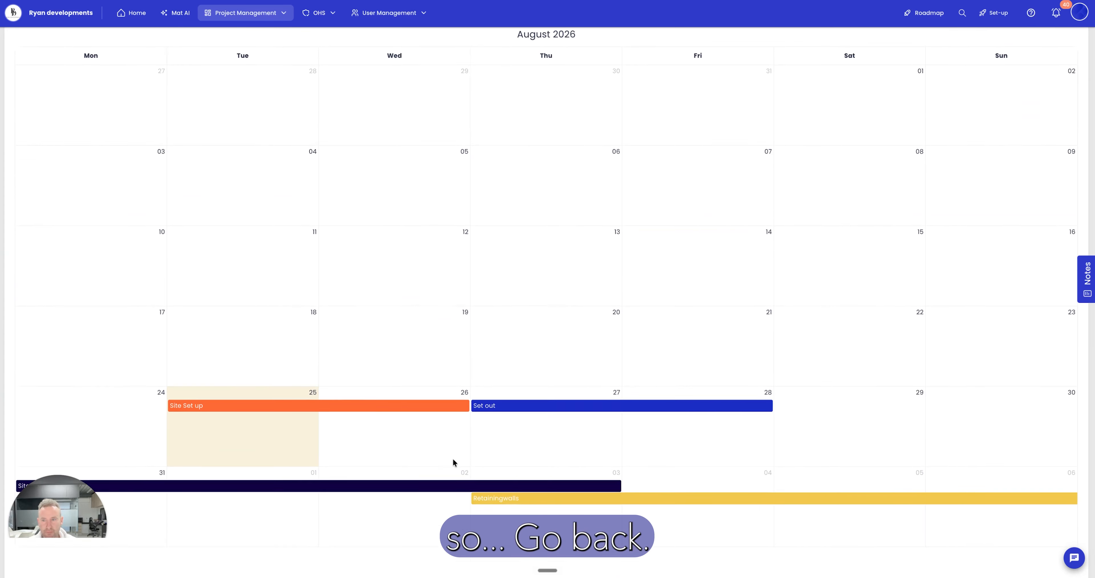
scroll(452, 457, up, 3)
click(168, 78)
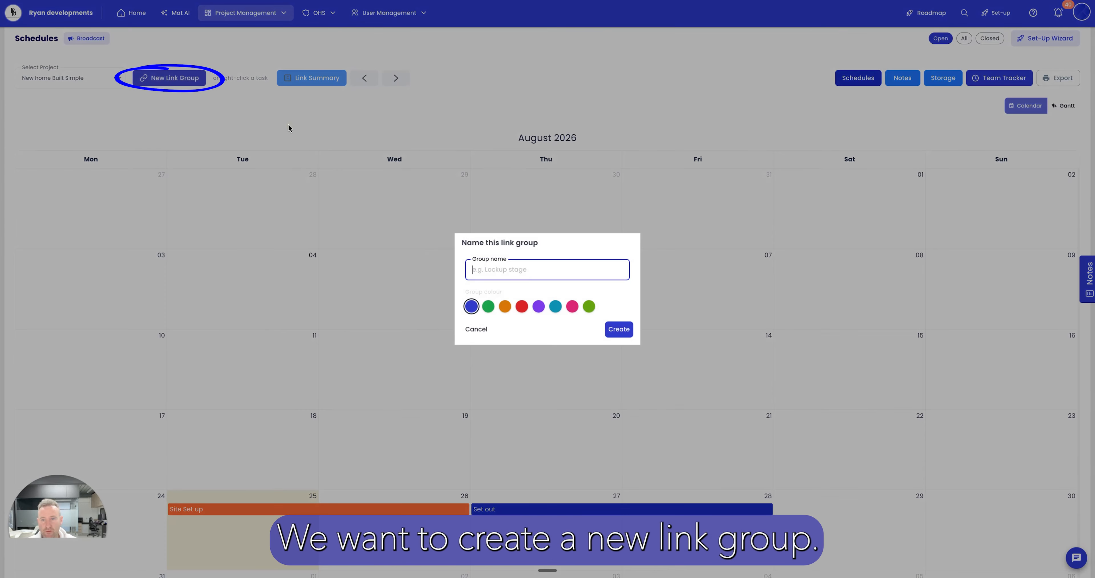
text(Base Stage)
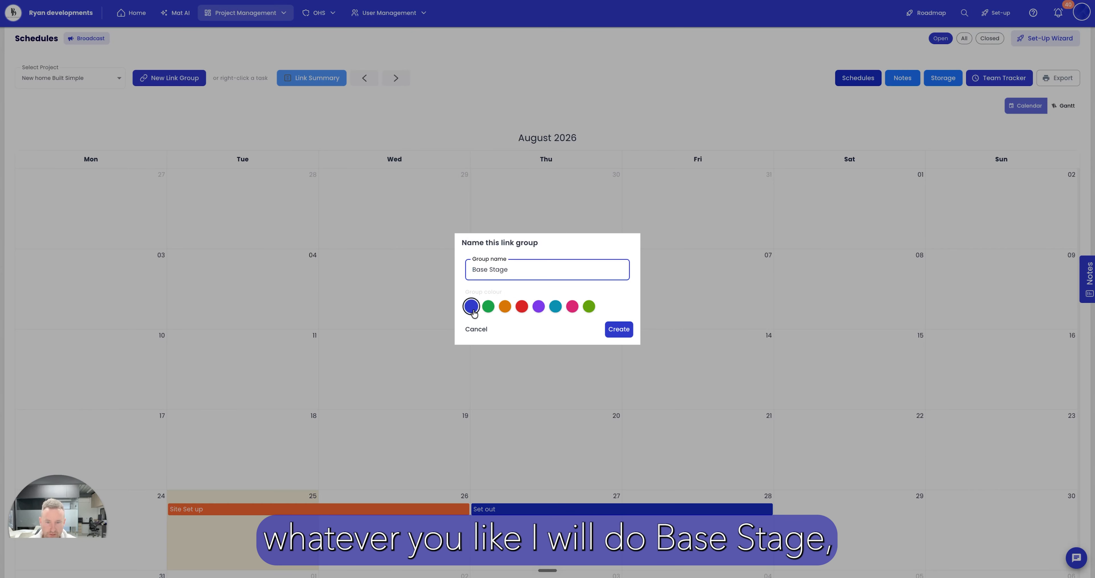
click(488, 306)
click(619, 329)
Step: Add the Site Cut and Retainingwalls tasks to the Base Stage link group
scroll(416, 468, down, 1)
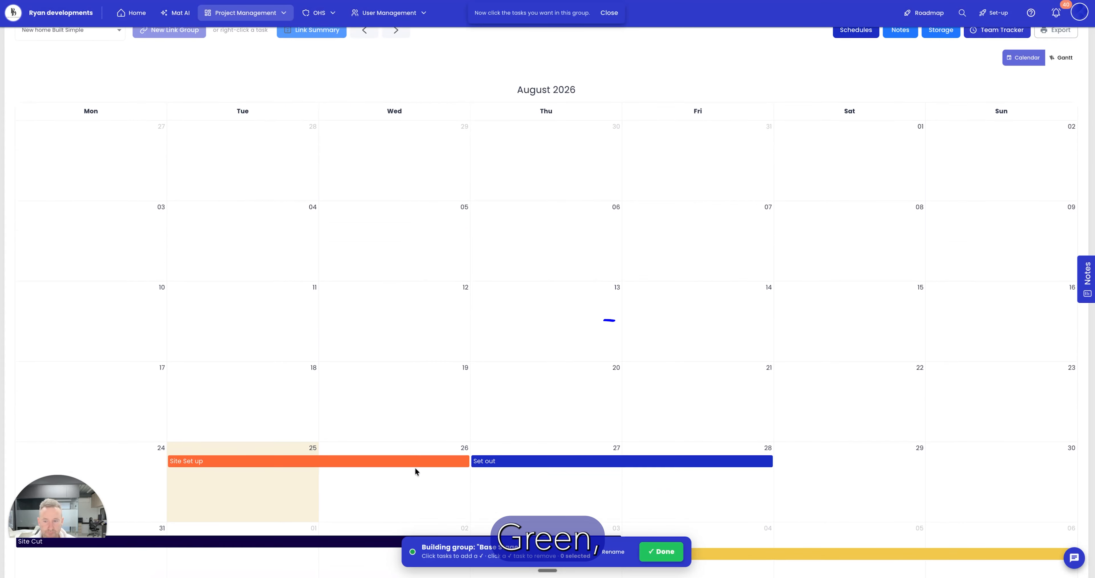
scroll(308, 371, down, 3)
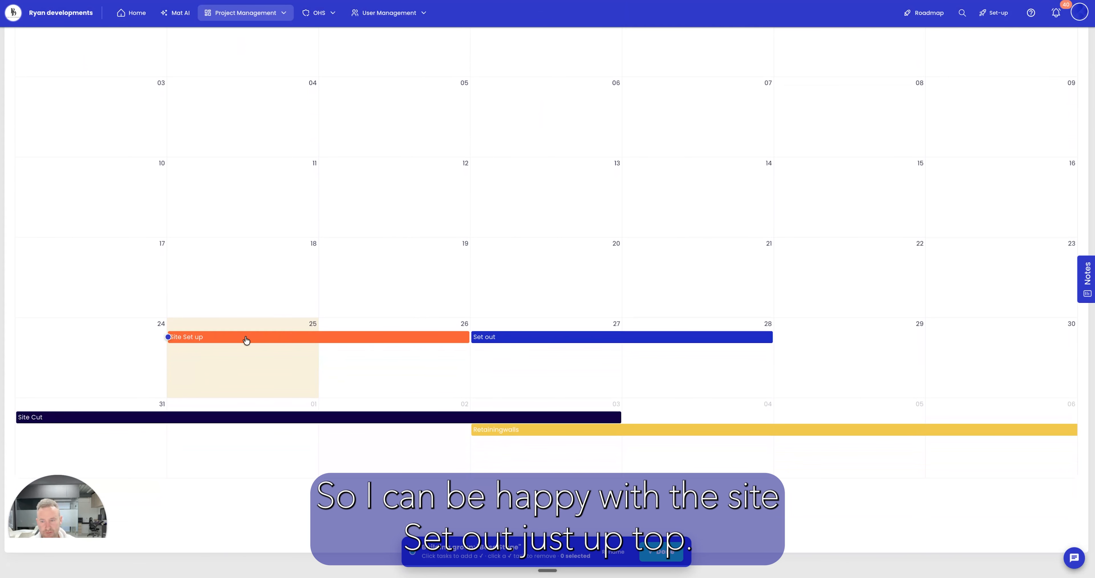
click(43, 418)
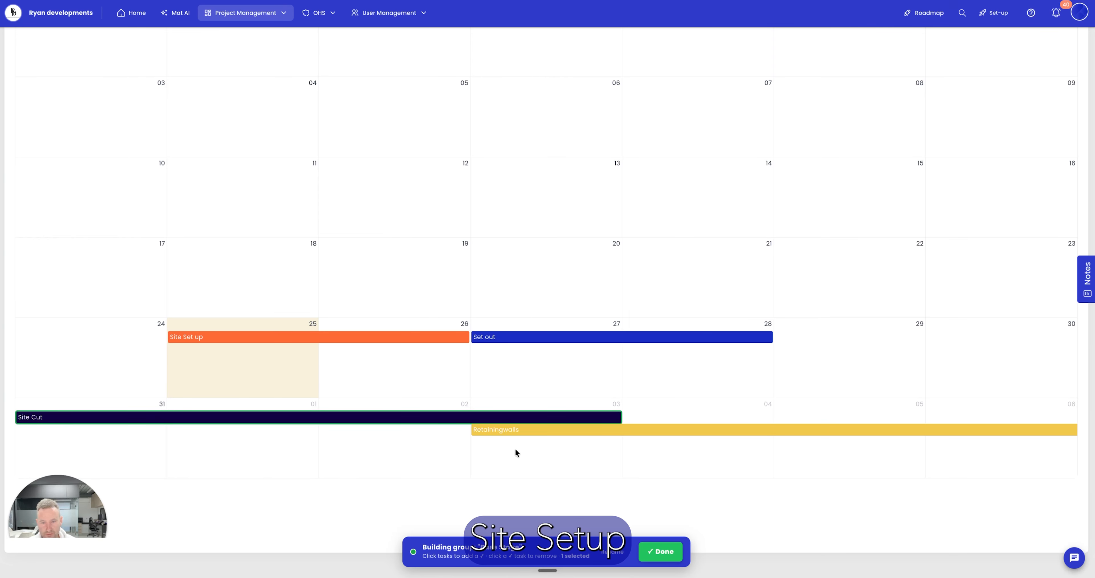
click(502, 434)
scroll(435, 320, up, 6)
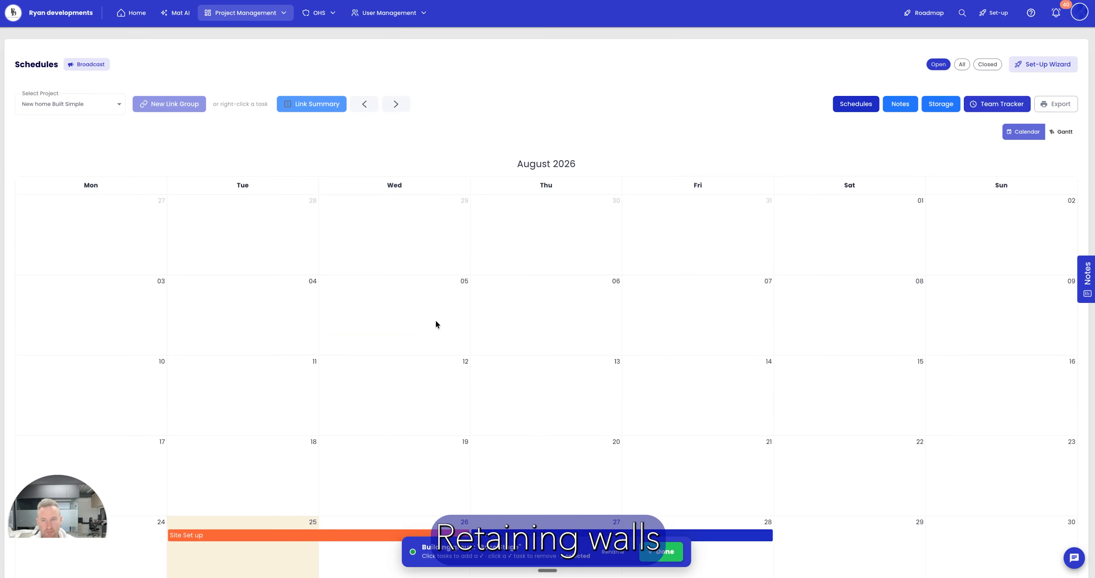
Step: Add the September tasks from Setout Footing through pour Slab to the Base Stage group and finish building it
click(396, 99)
click(284, 293)
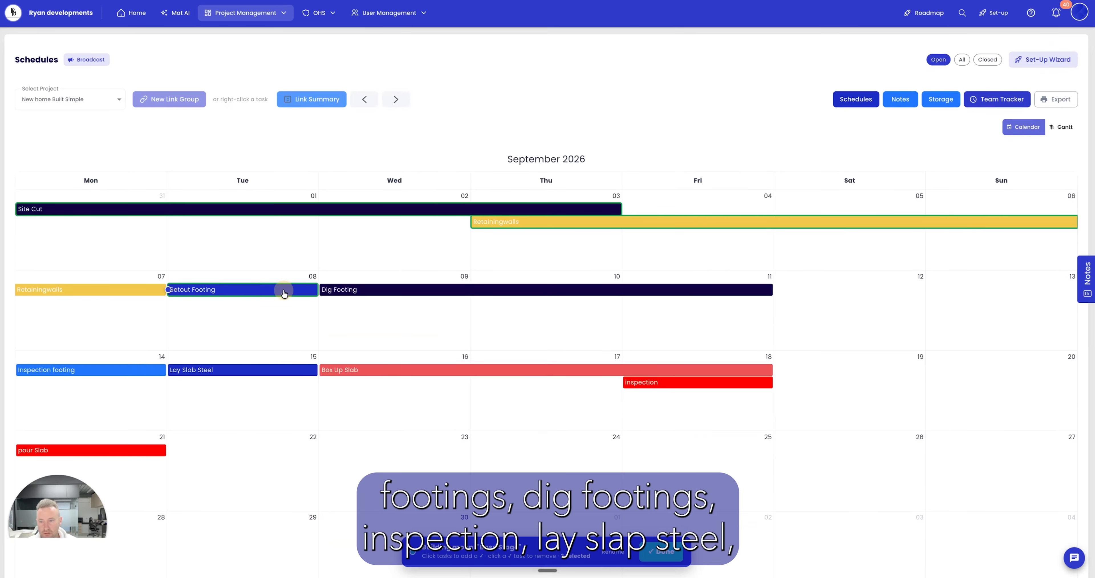
click(337, 290)
click(49, 373)
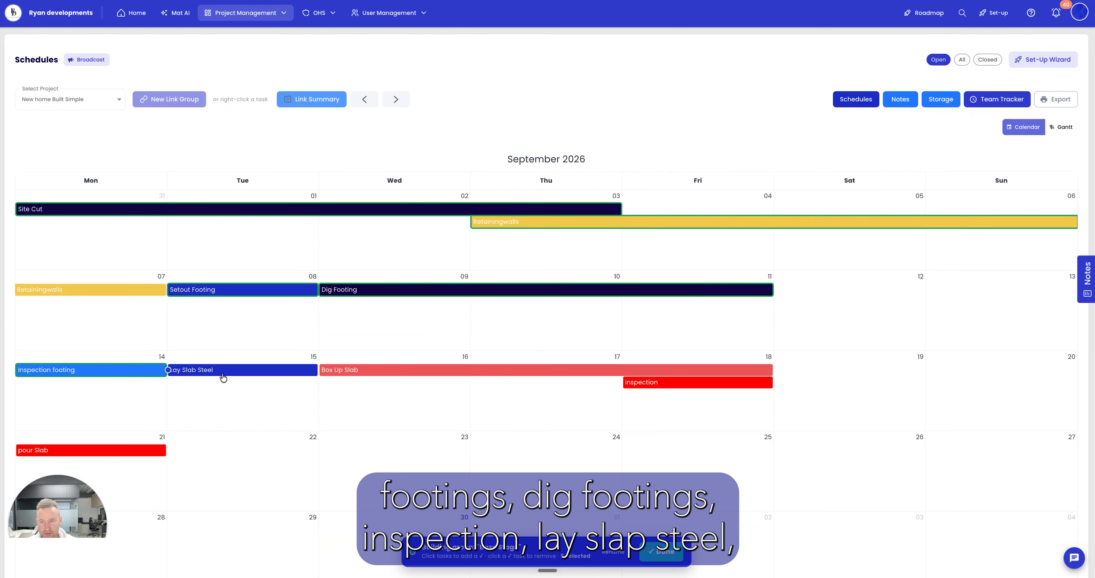
click(220, 374)
click(344, 369)
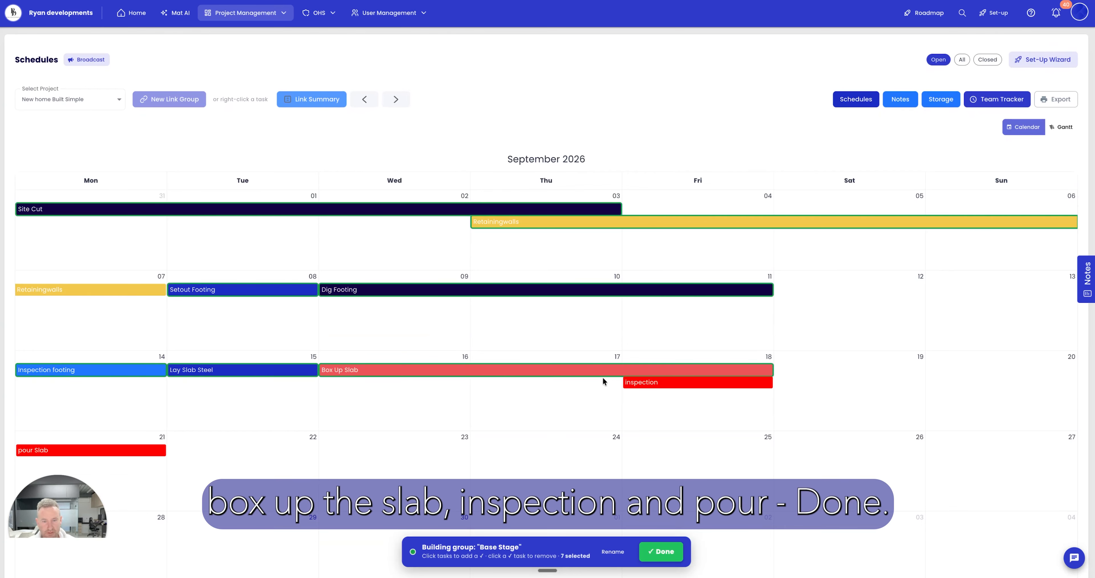
click(637, 385)
click(91, 451)
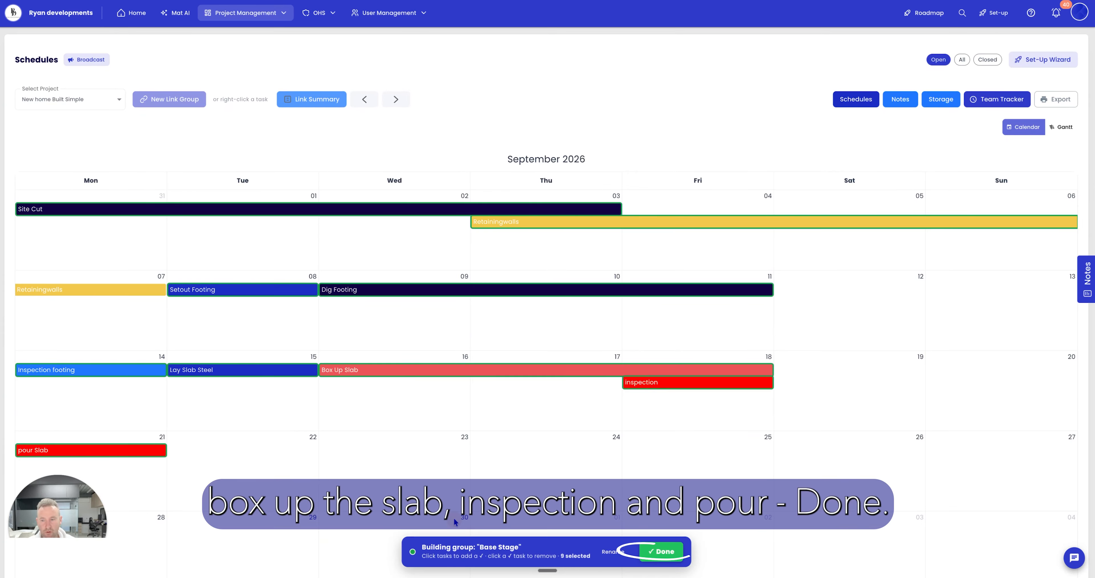
click(665, 552)
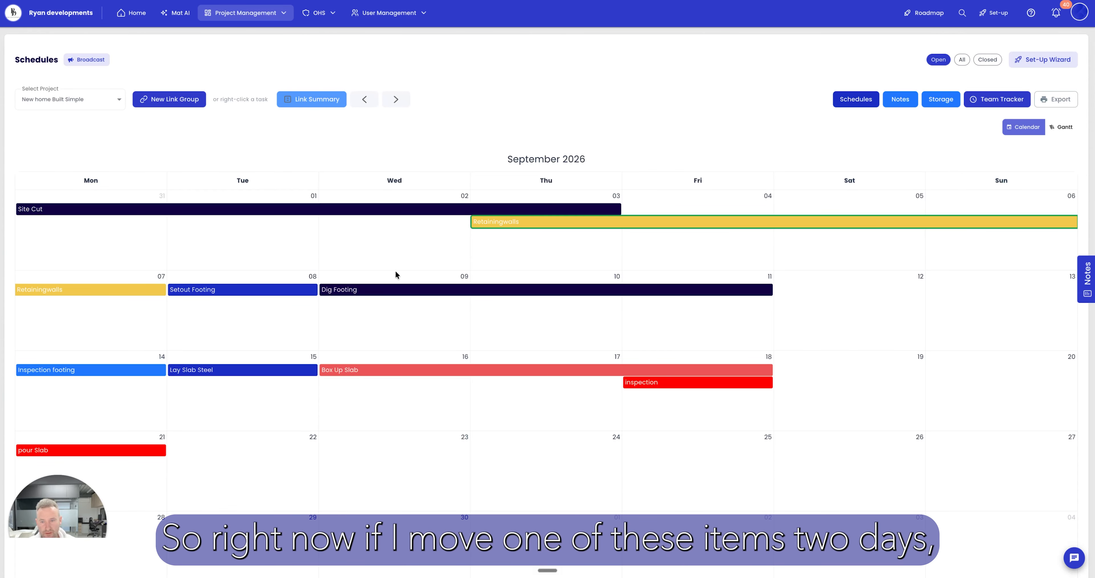
Step: Move Dig Footing two days later to start on Friday 11 September, pushing weekend tasks to the next business day
drag(351, 292, 645, 294)
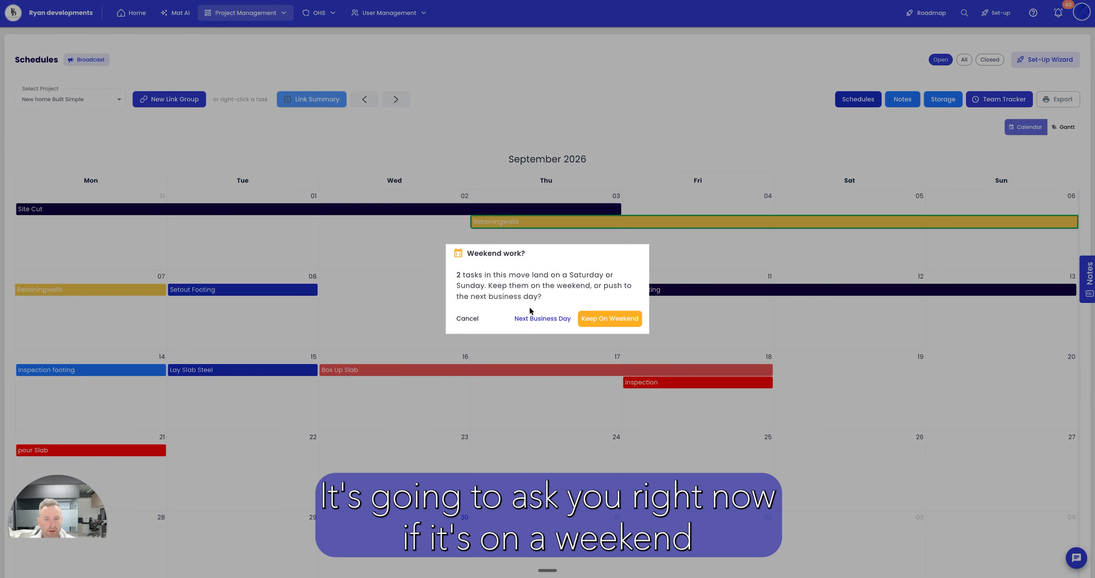
click(544, 319)
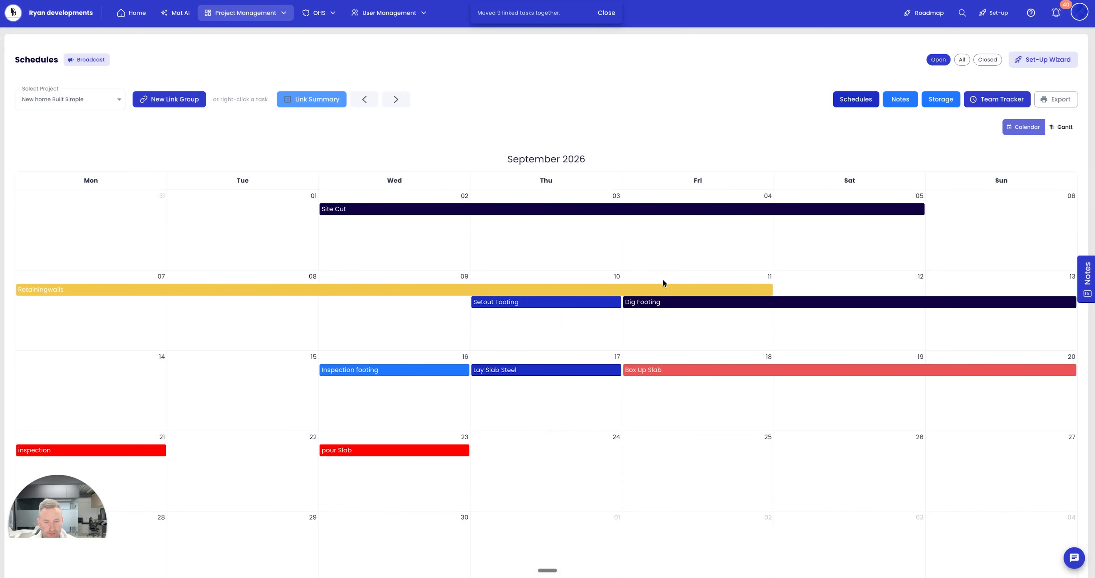
scroll(427, 354, down, 2)
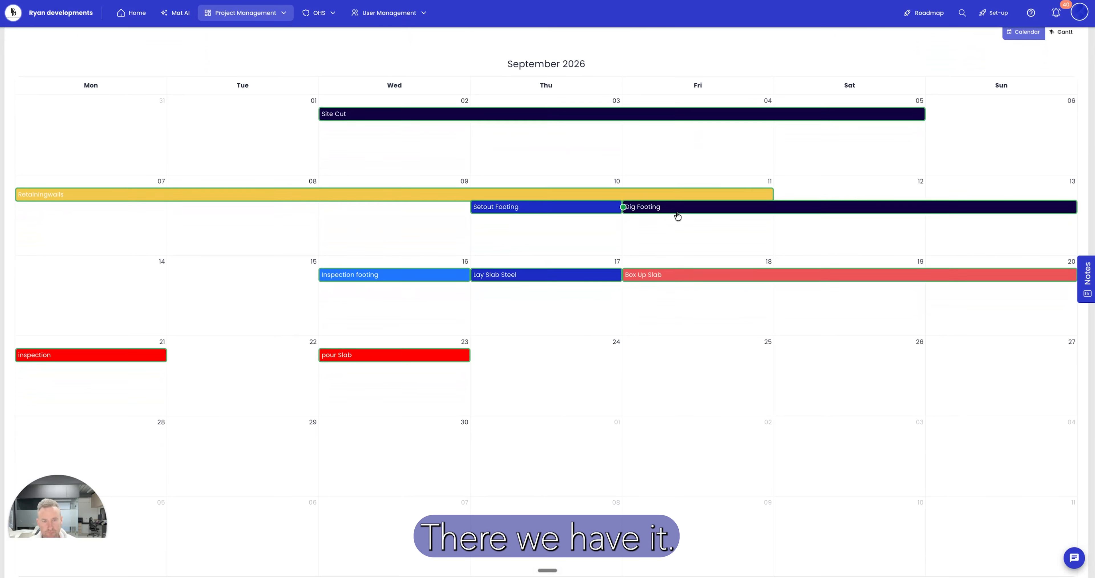
scroll(435, 227, up, 2)
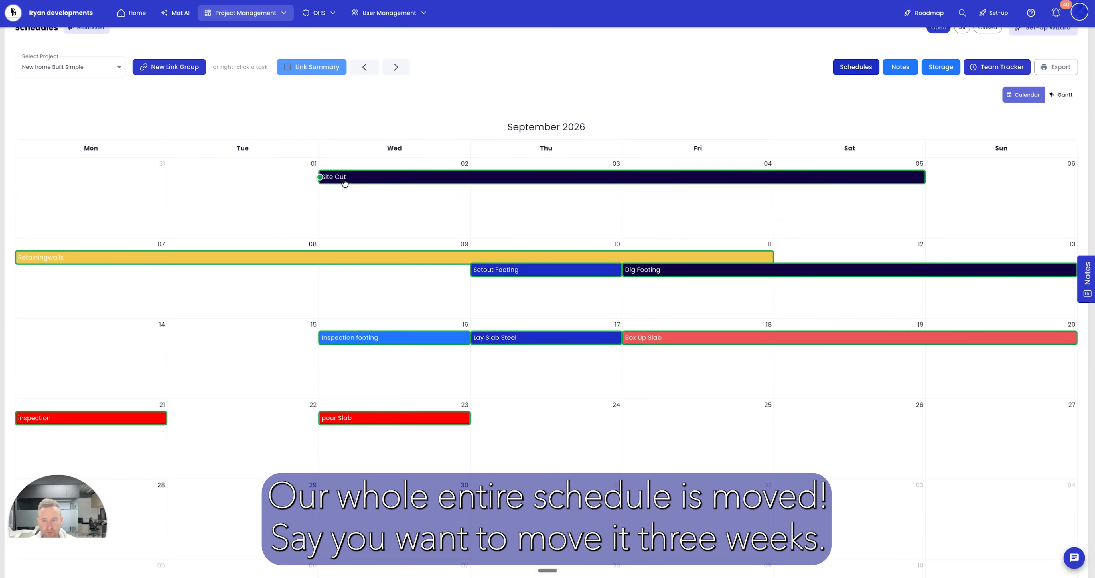
Step: Move Site Cut to start on Tuesday 15 September, pushing weekend tasks in the linked group to the next business day
drag(344, 182, 229, 359)
click(557, 318)
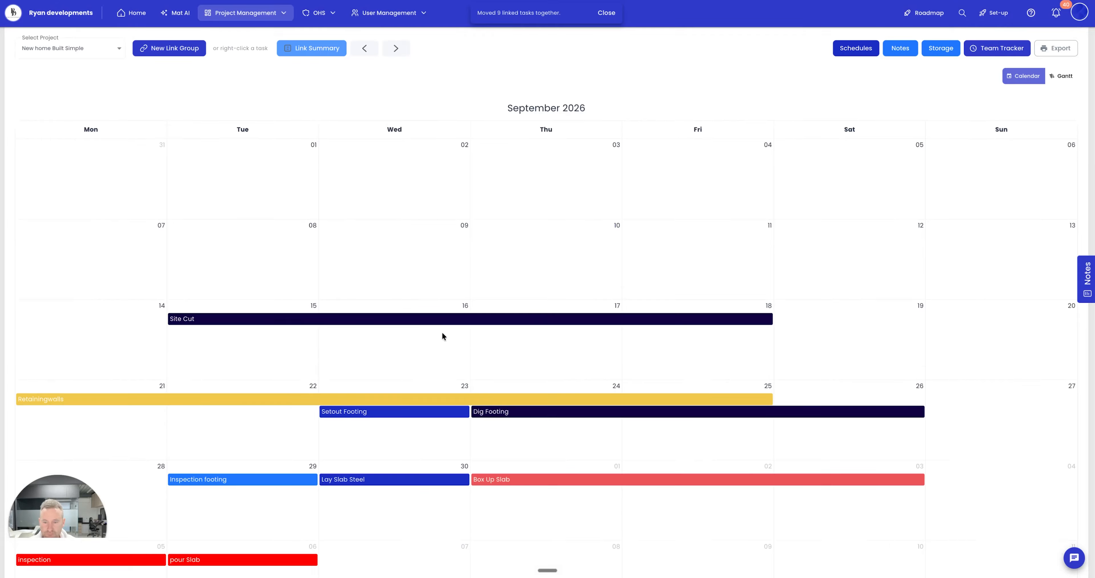
scroll(442, 334, down, 3)
scroll(357, 166, up, 3)
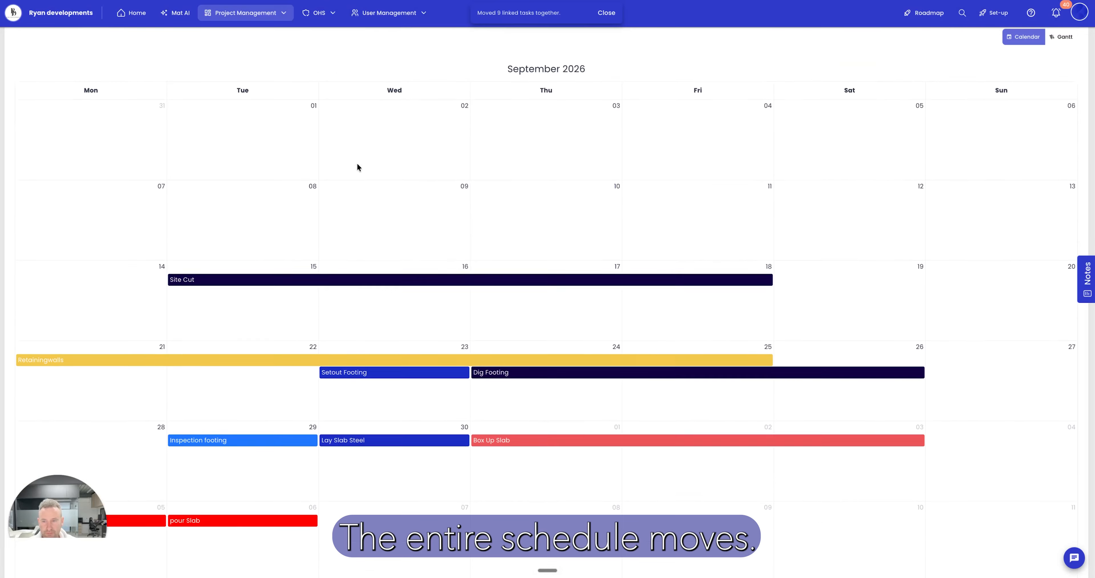
Step: Move Site Cut and its linked Base Stage tasks back so that Site Cut starts on Tuesday 1 September 2026
click(364, 58)
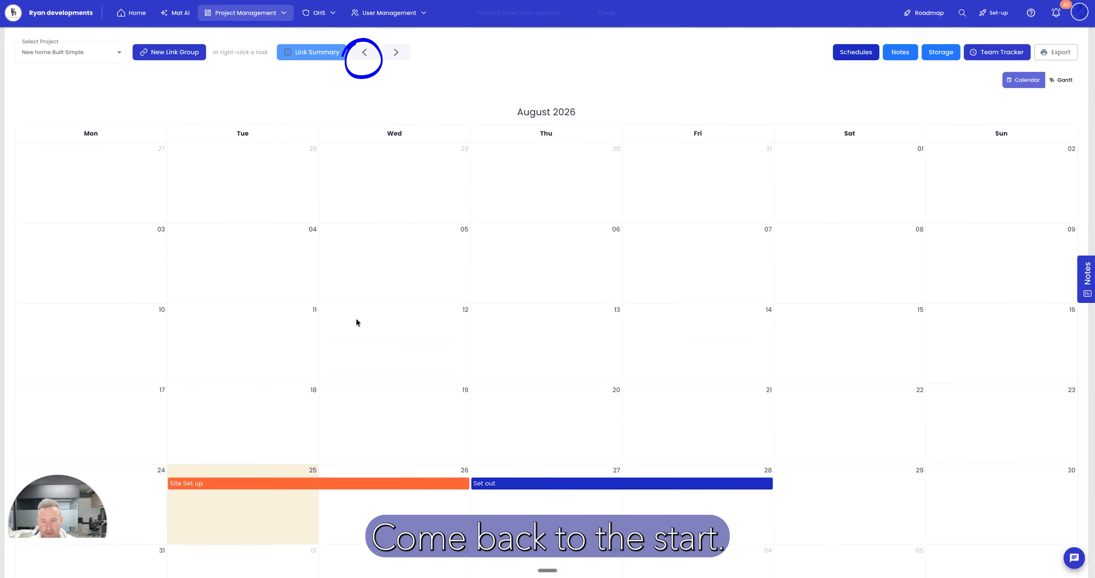
scroll(254, 425, down, 3)
scroll(401, 262, up, 3)
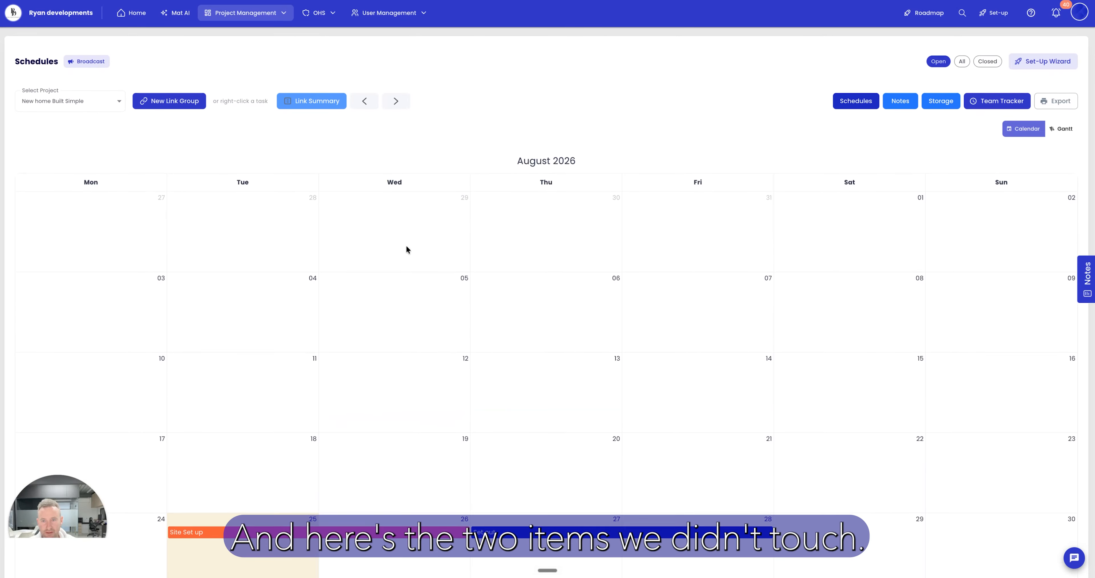
click(398, 102)
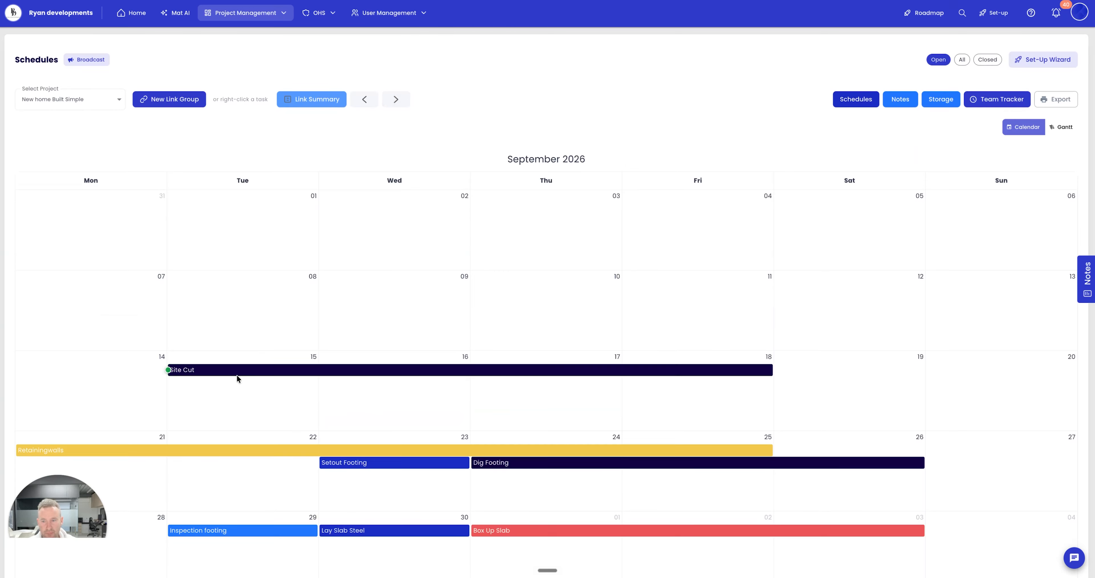
drag(242, 371, 282, 236)
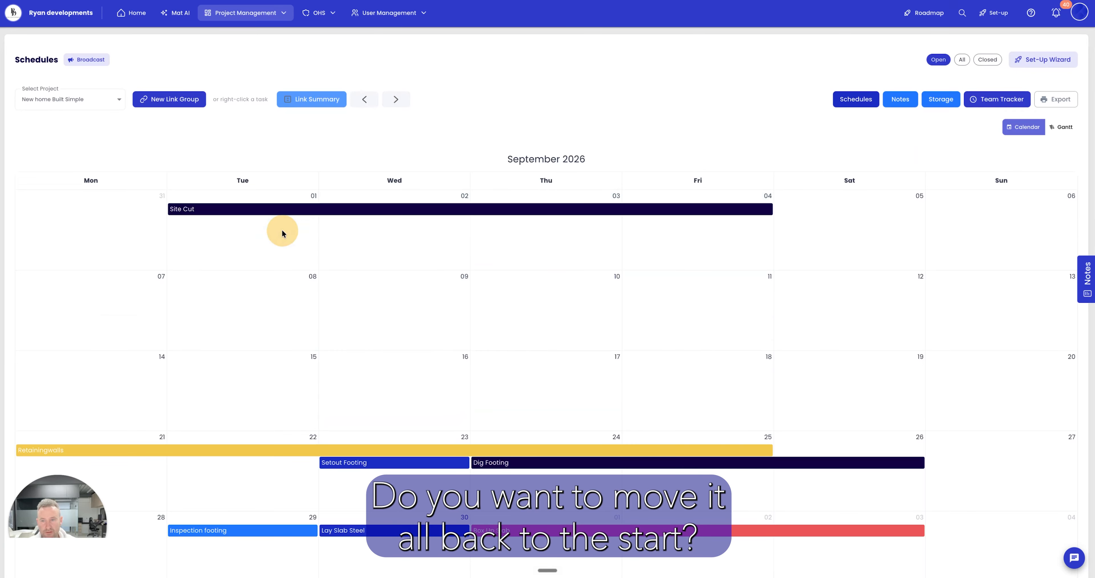
Step: Move Site Cut one day earlier to start on Monday 31 August with its linked tasks, and return to the September calendar
click(364, 100)
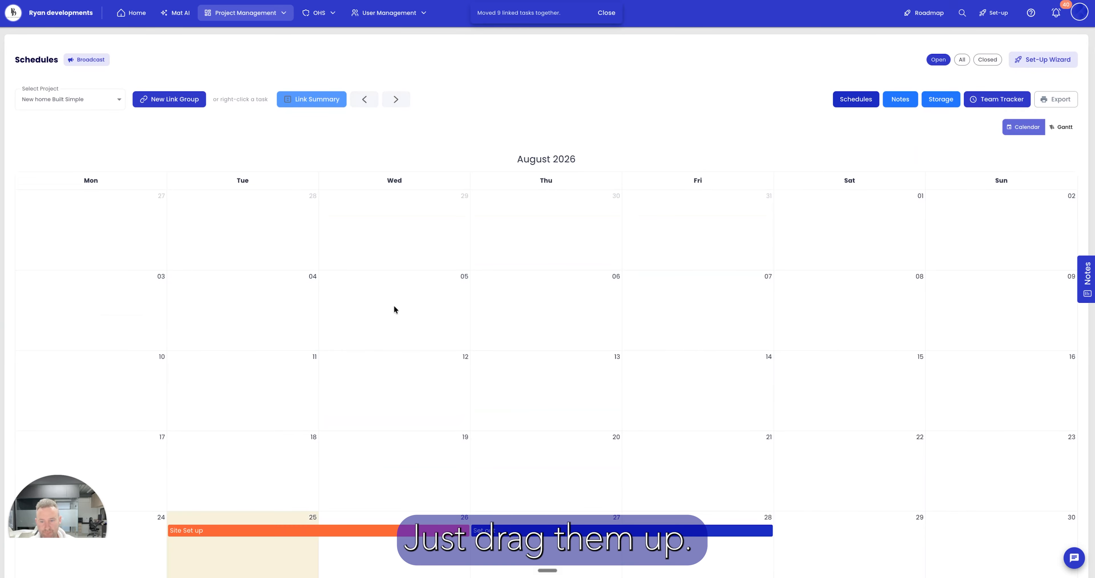
scroll(393, 308, down, 5)
drag(226, 417, 145, 414)
click(587, 317)
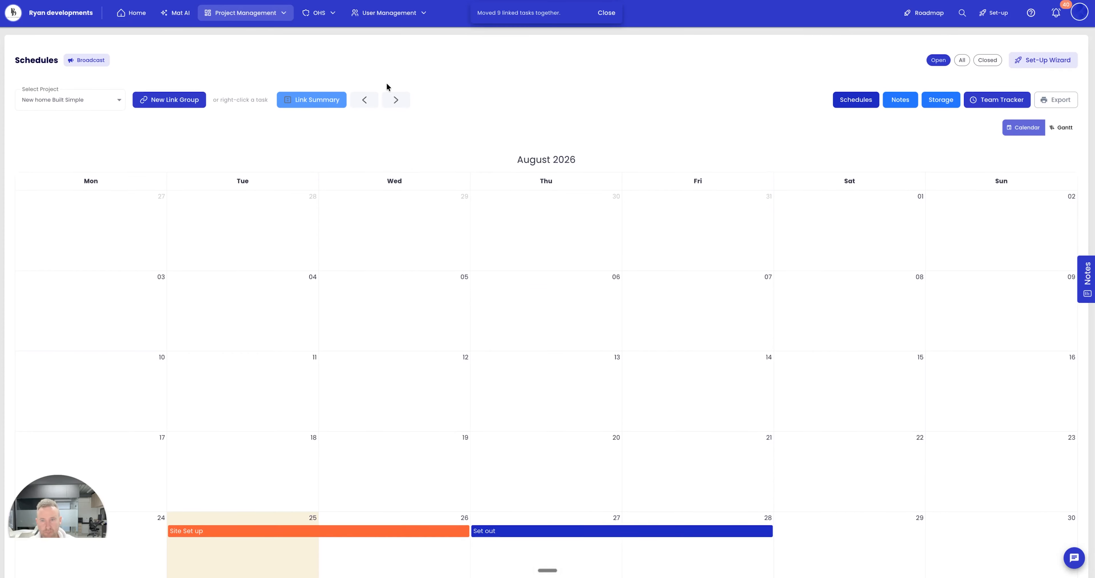
click(396, 101)
scroll(298, 334, down, 3)
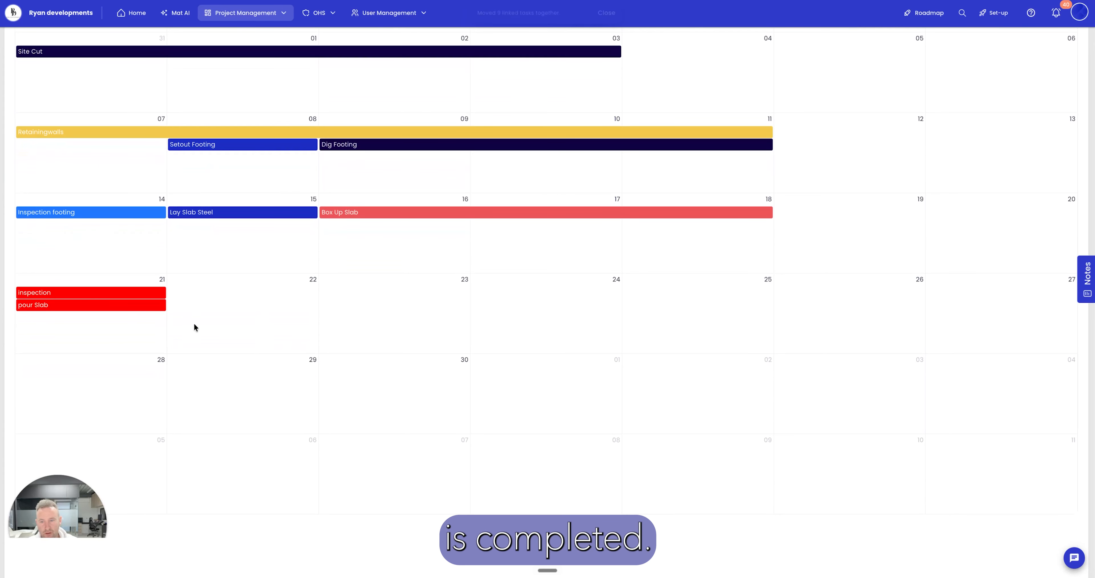
Step: Try moving pour Slab one day later to Tuesday 22 September, and return it to Monday 21 September
drag(107, 313, 254, 312)
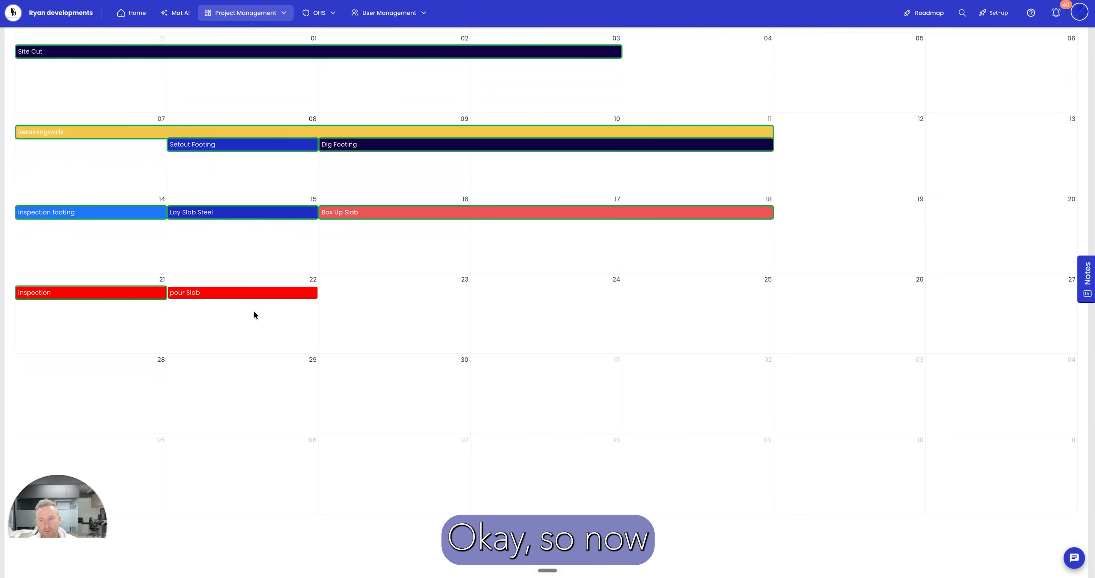
drag(238, 292, 102, 292)
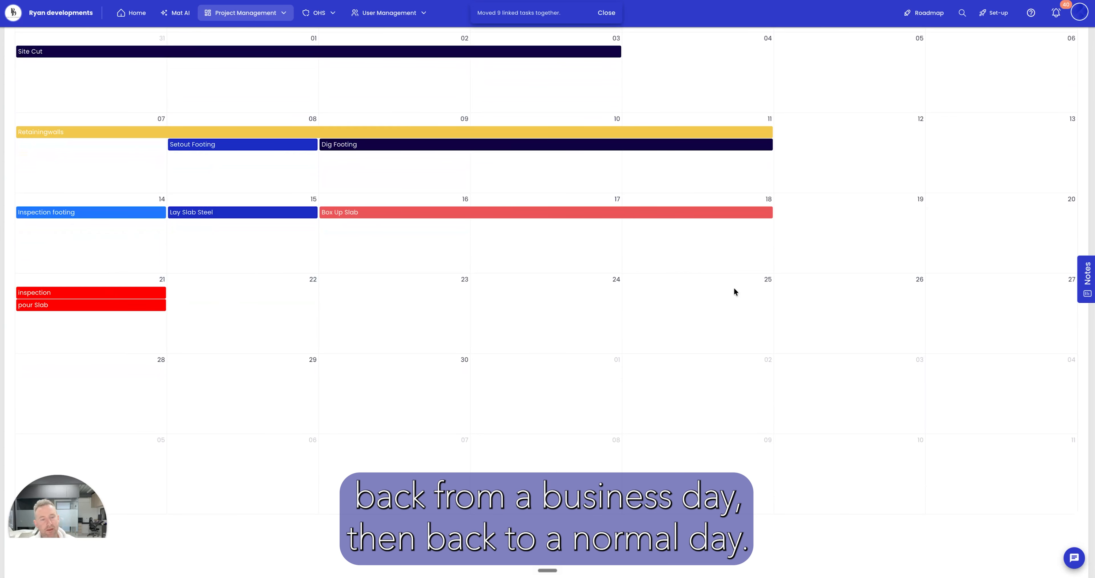
scroll(762, 303, up, 1)
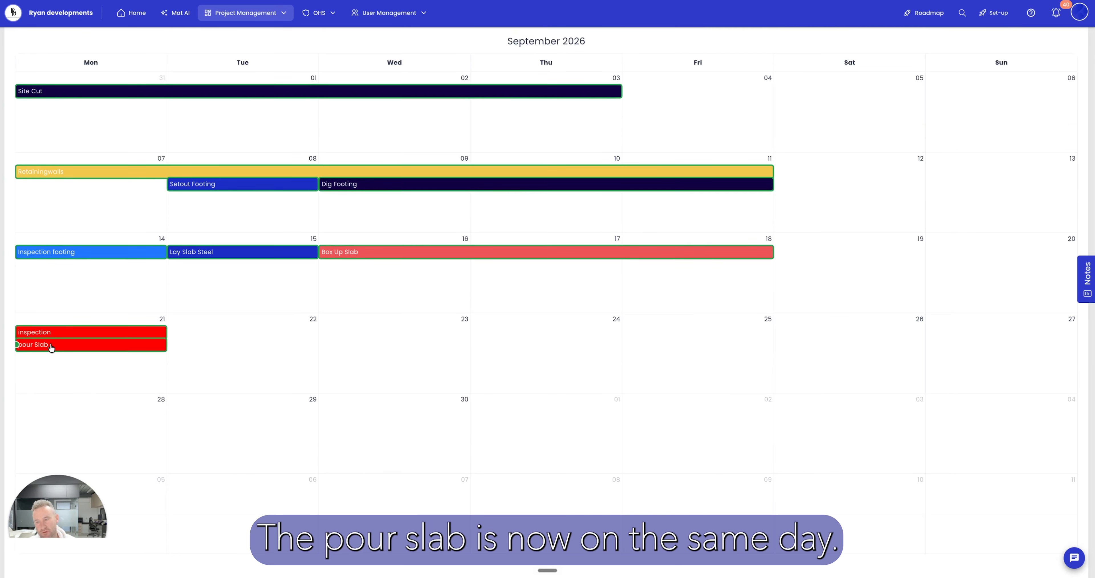
Step: Unlink pour Slab from the Base Stage group in the link group summary and close the summary
scroll(78, 338, up, 3)
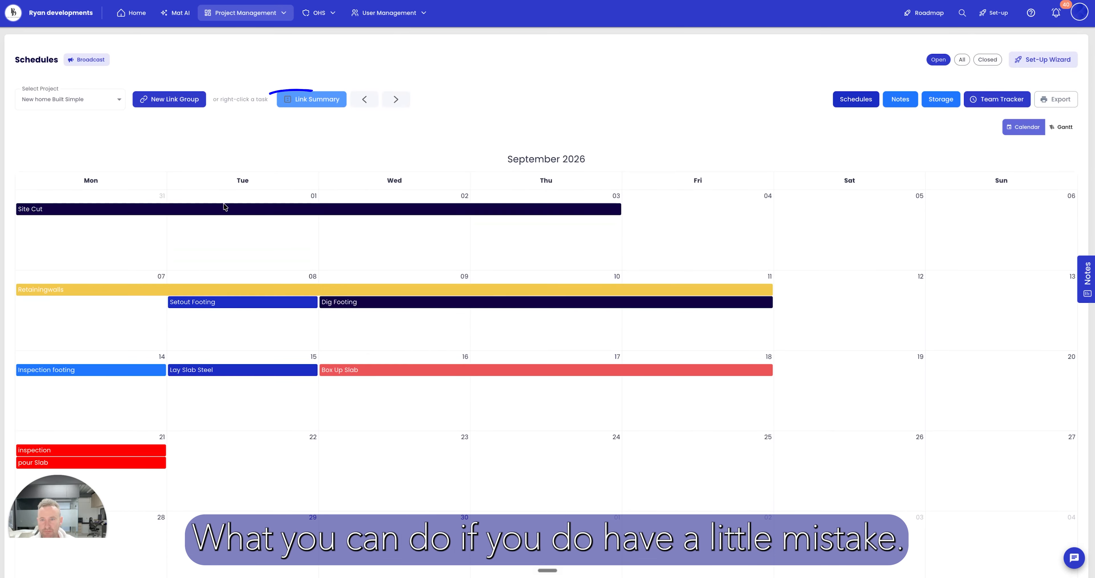
click(300, 104)
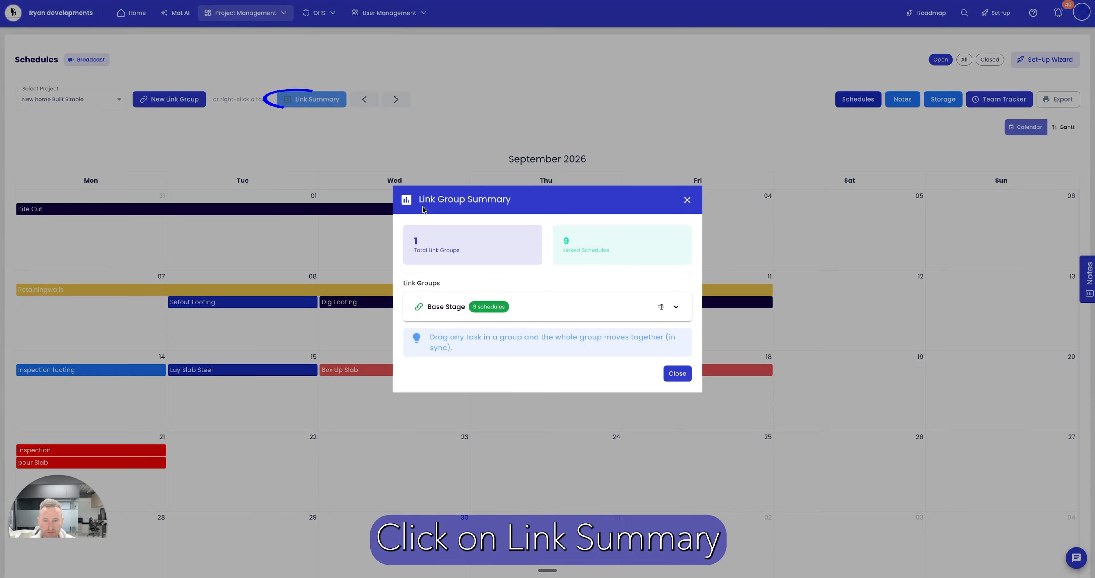
click(675, 306)
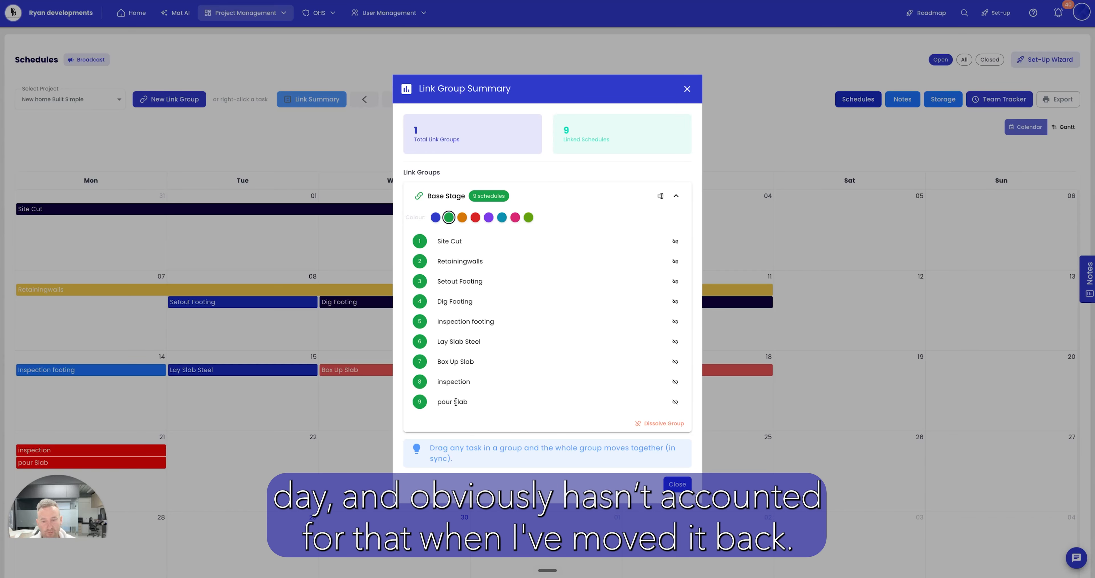
click(675, 403)
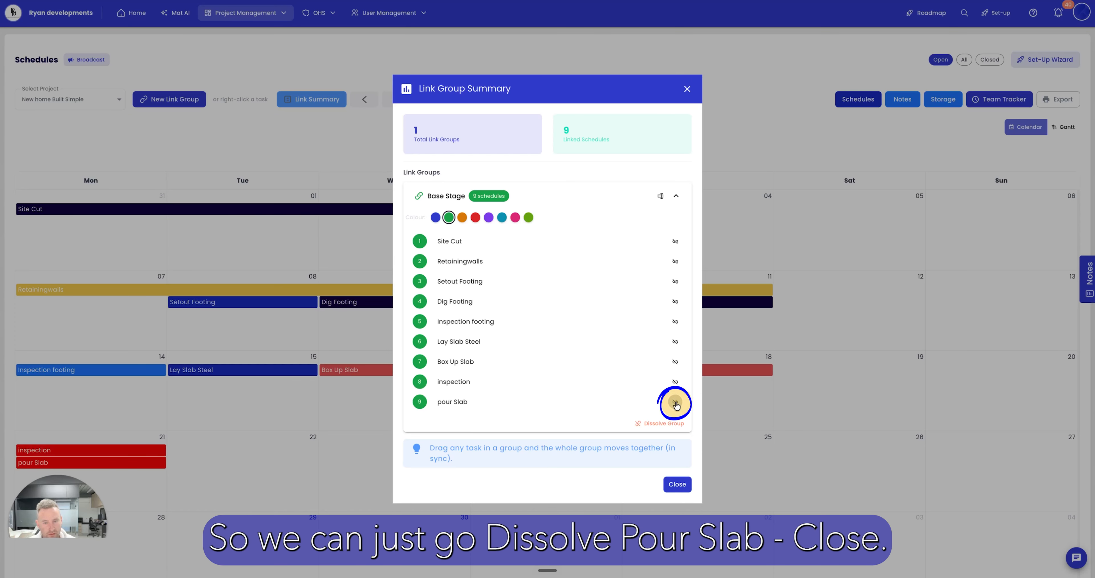
click(680, 467)
Step: Move the unlinked pour Slab task to Tuesday 22 September and link it to the inspection task on Monday 21 September
drag(78, 467, 228, 457)
scroll(228, 458, down, 2)
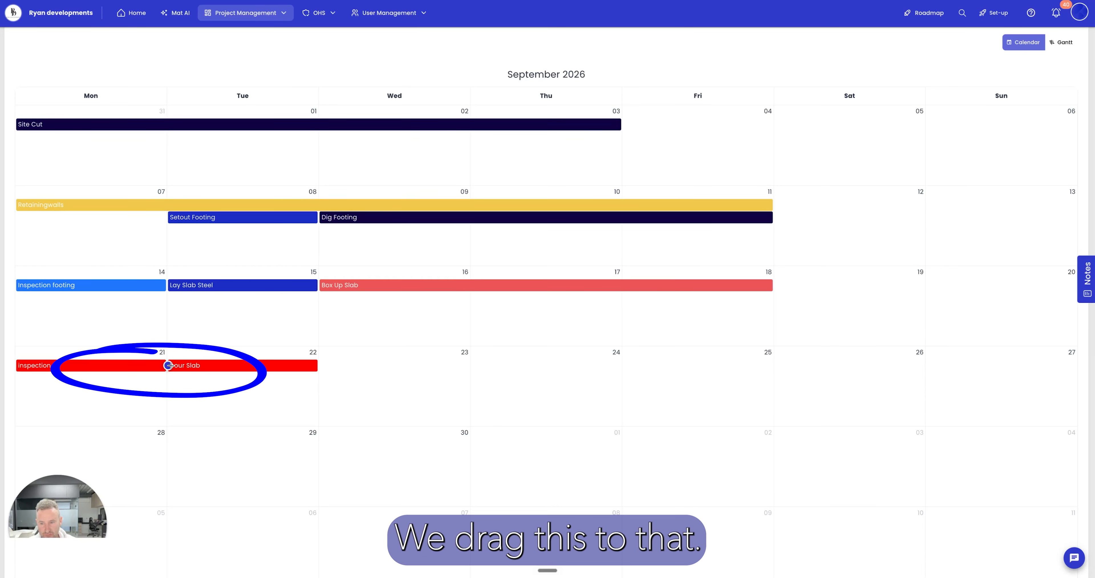
drag(167, 365, 97, 371)
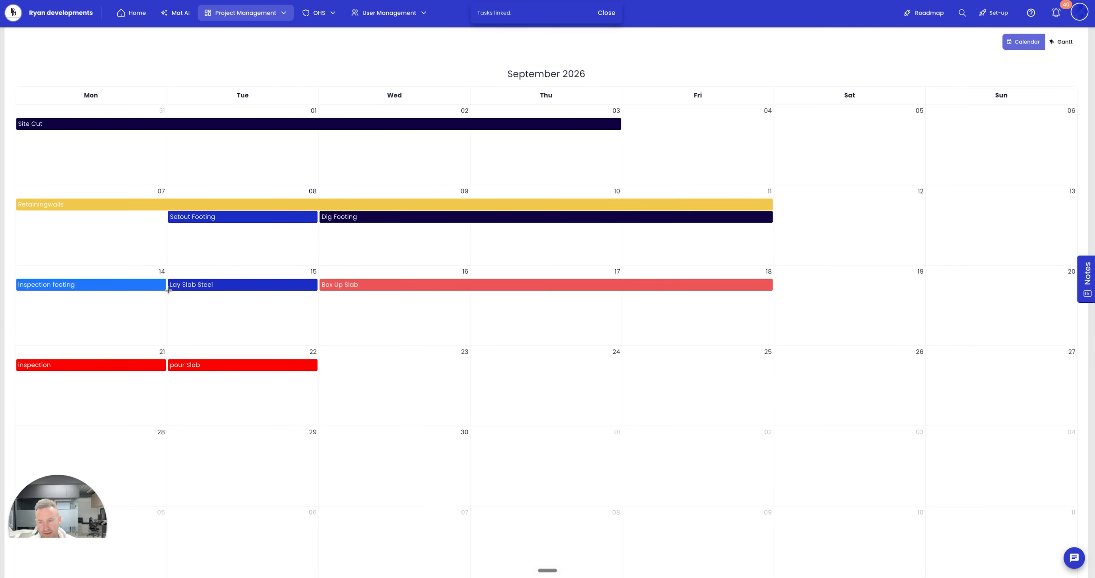
Step: Check the Base Stage group's linked tasks in the link group summary and return to the September calendar
scroll(288, 269, up, 2)
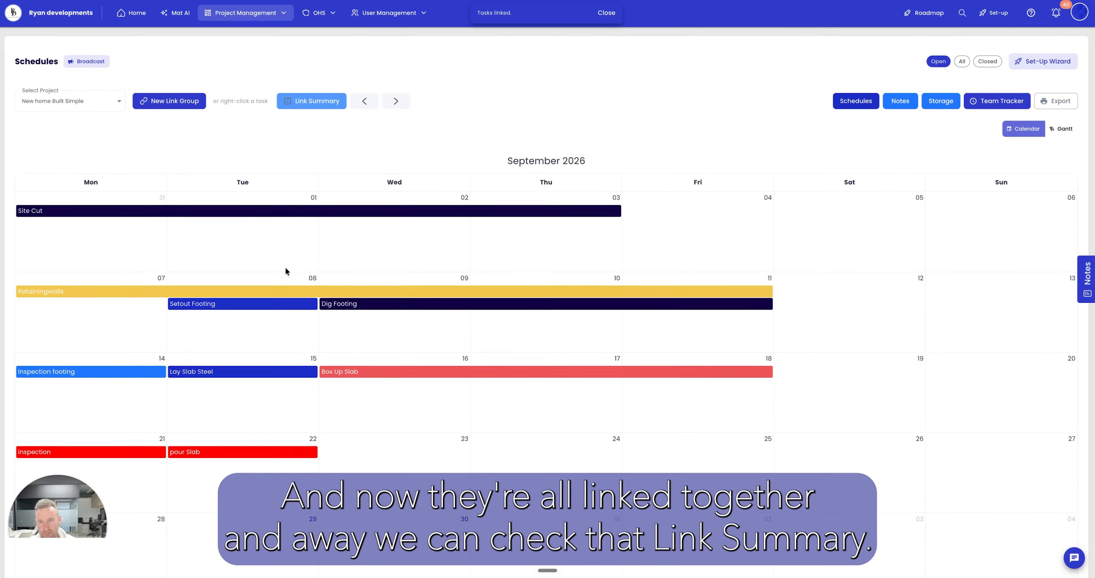
click(318, 98)
click(676, 306)
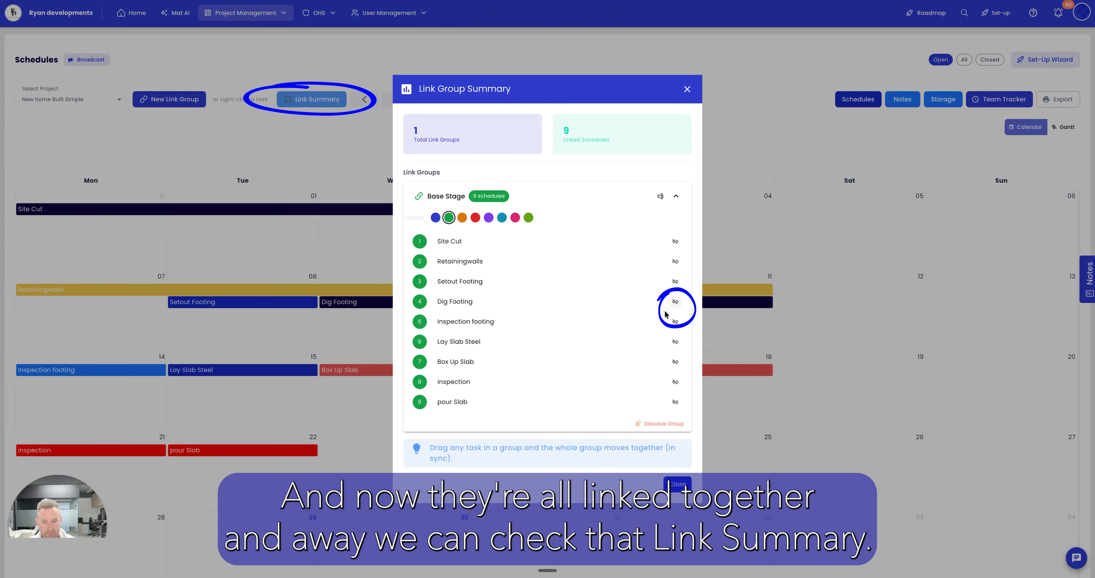
click(670, 484)
scroll(244, 374, down, 2)
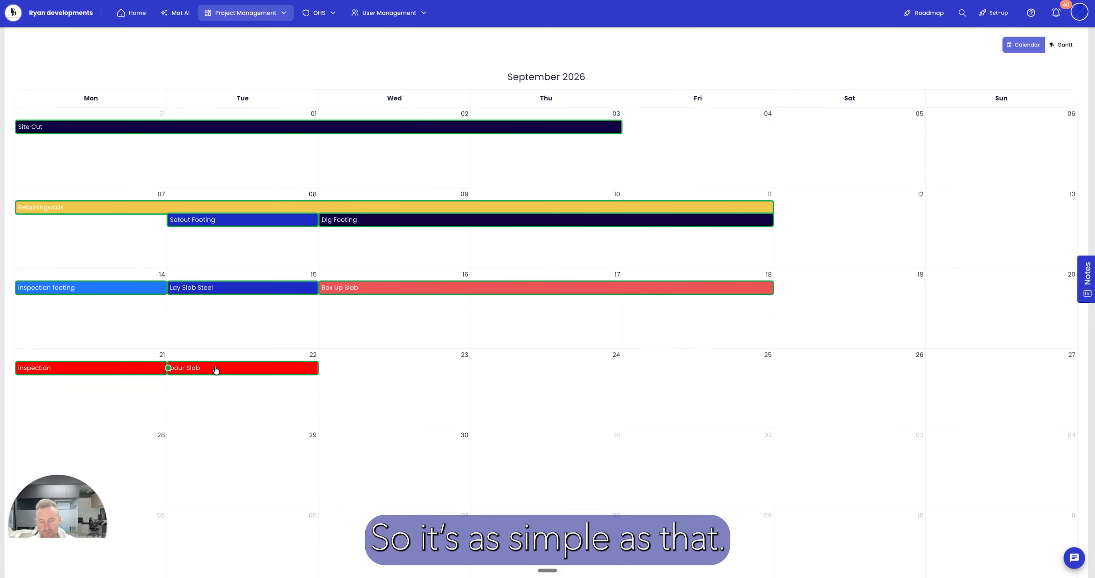